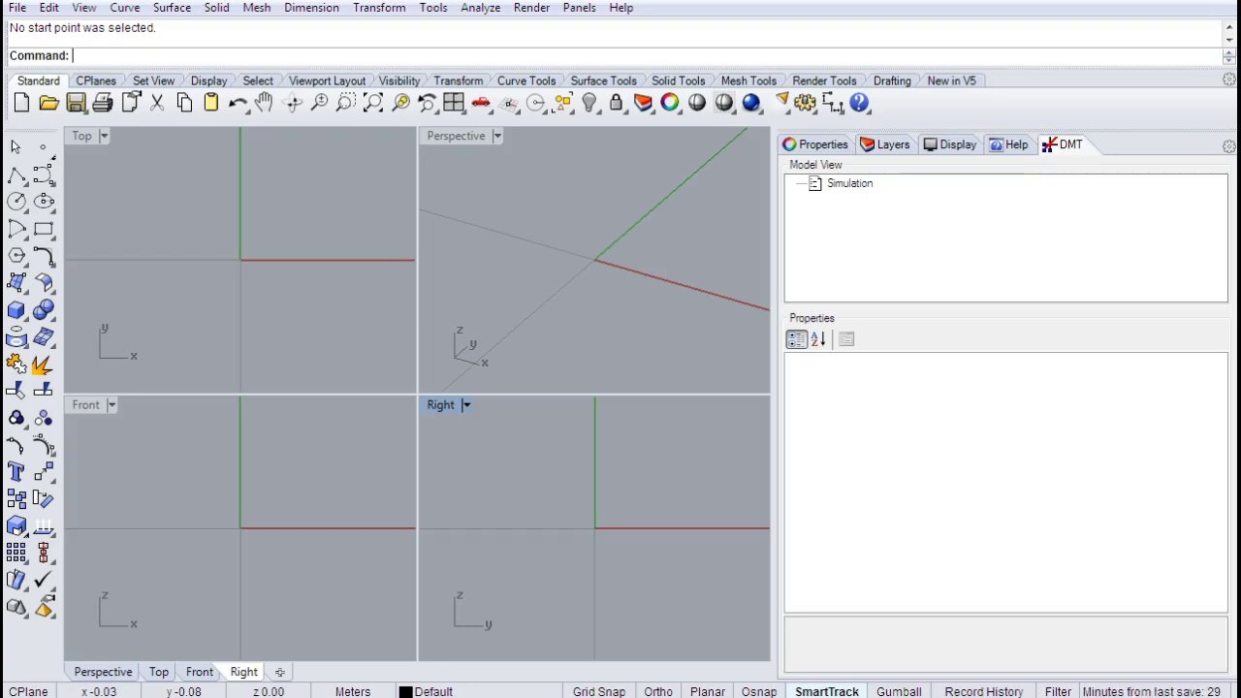
# Select the Simulation node to show its fluid, general, output and particle properties.
pyautogui.click(860, 222)
pyautogui.click(837, 185)
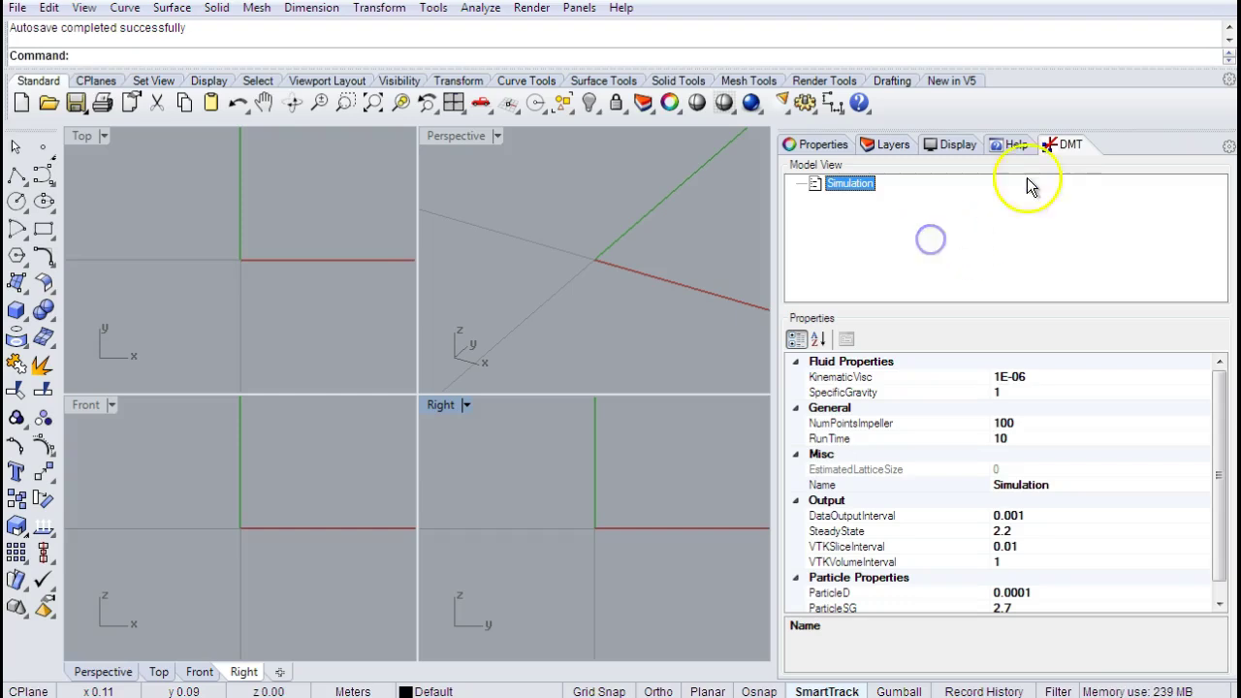
# Change the Simulation's NumPointsImpeller value from 100 to 80.
pyautogui.click(849, 221)
pyautogui.click(839, 185)
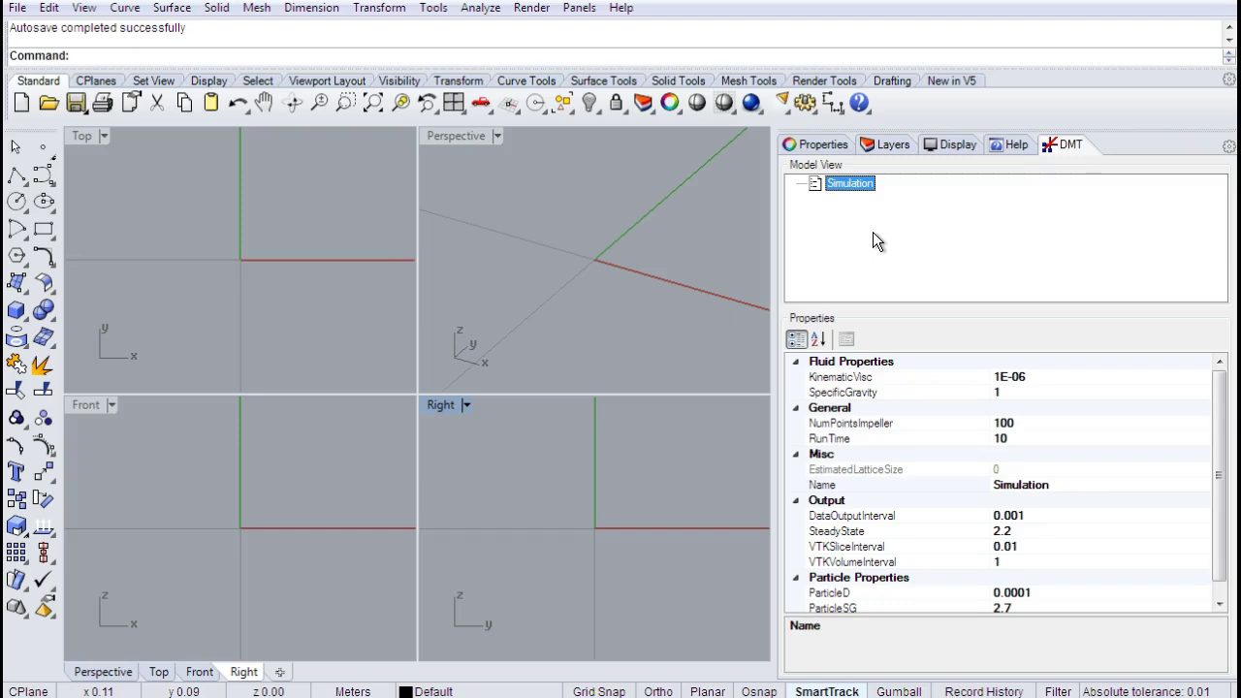
pyautogui.click(1024, 378)
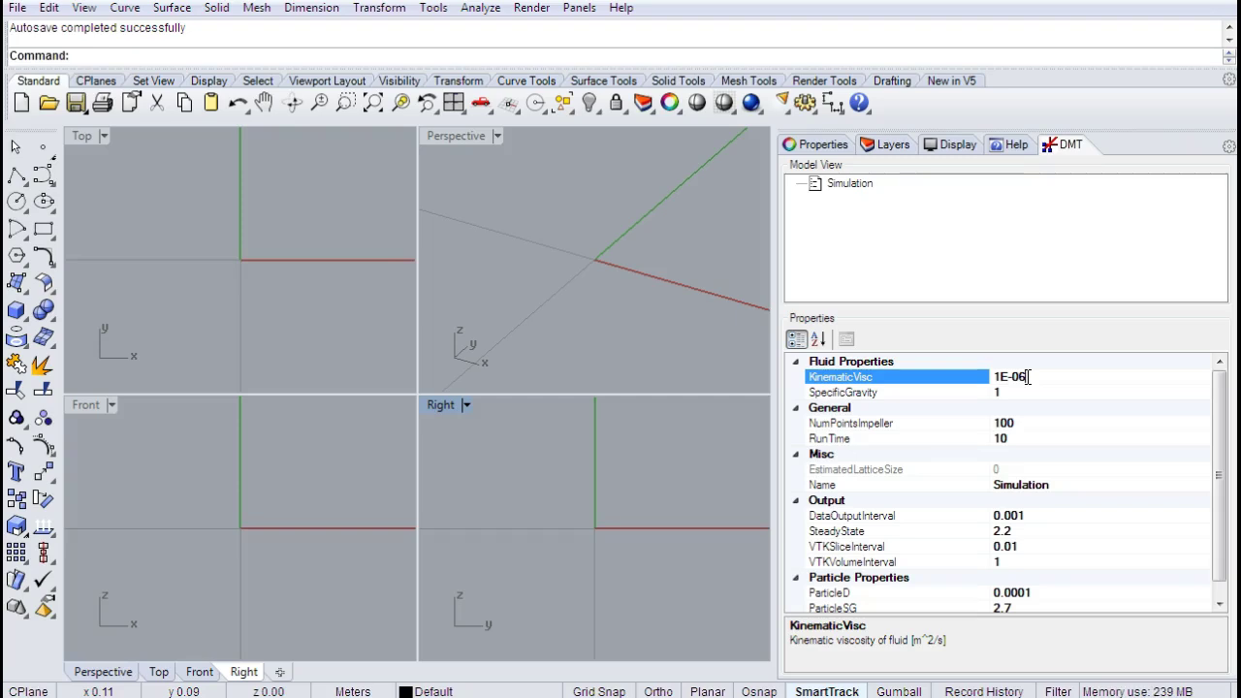
pyautogui.click(1004, 393)
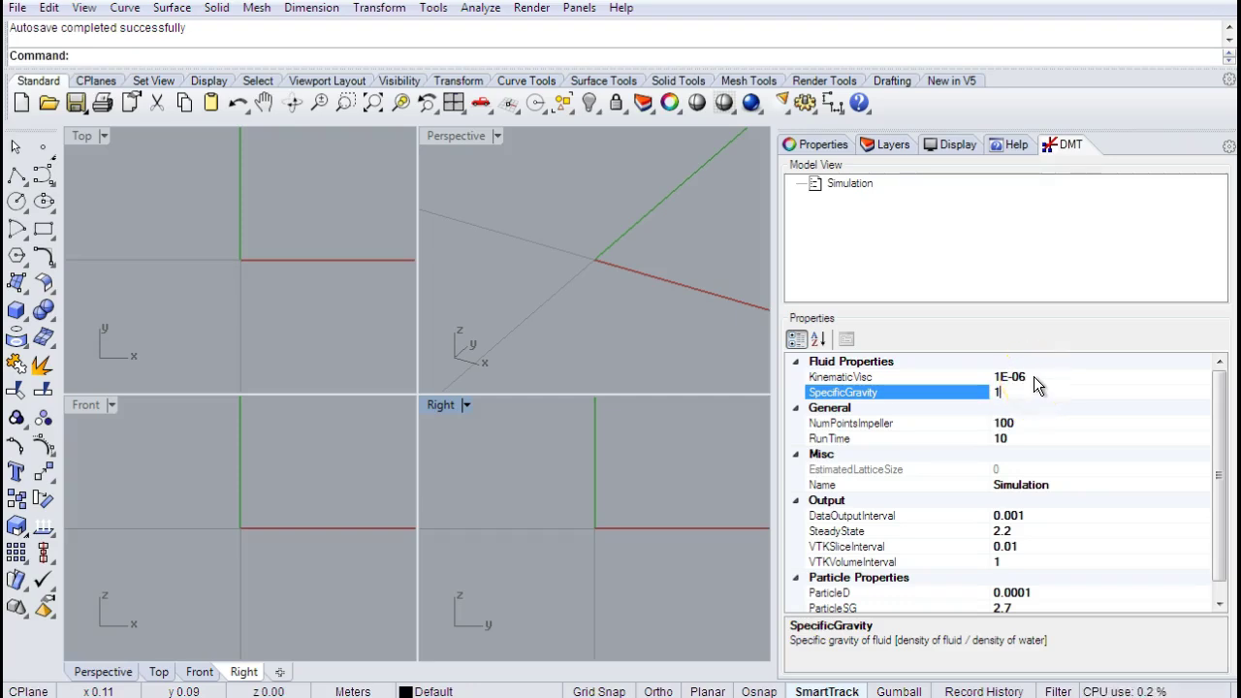
pyautogui.click(1019, 422)
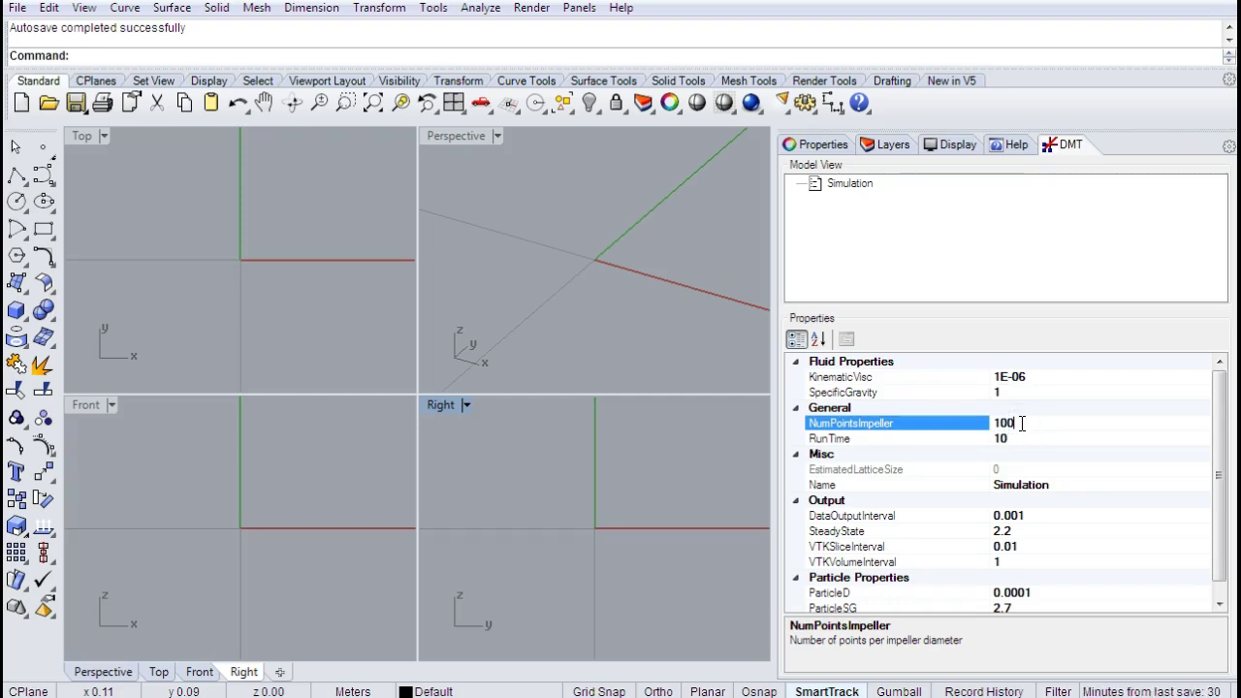
pyautogui.press('BackSpace')
pyautogui.press('BackSpace')
pyautogui.press('BackSpace')
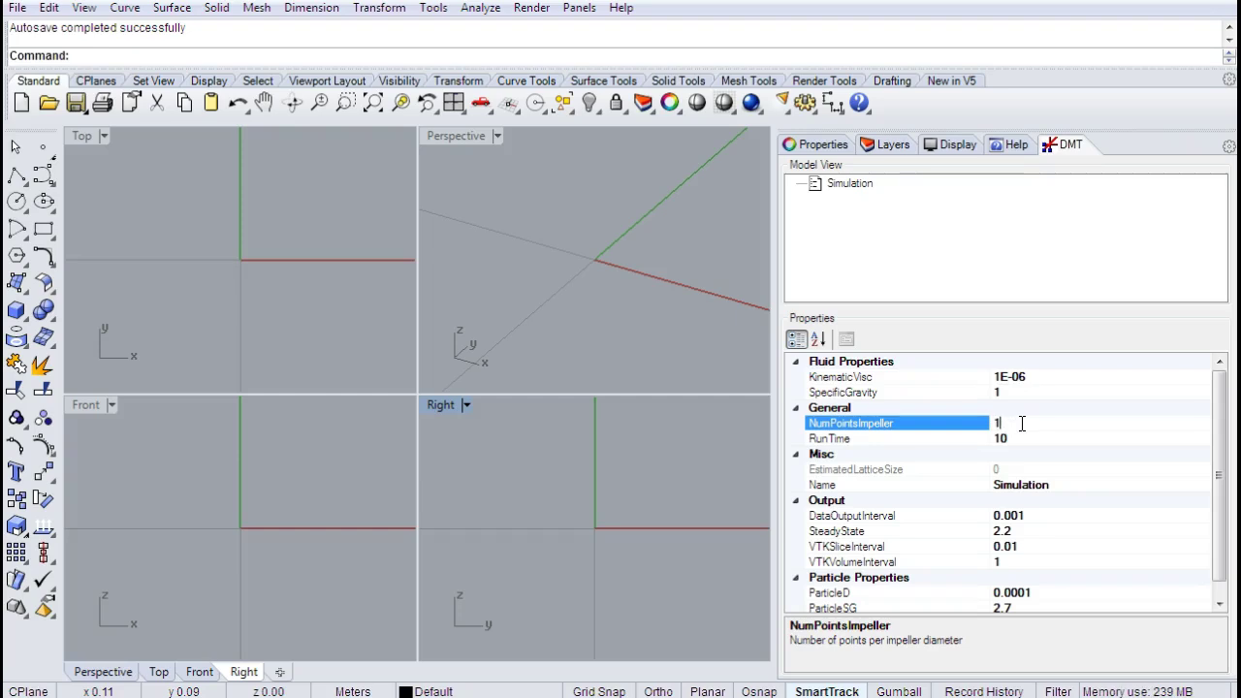
pyautogui.write('80')
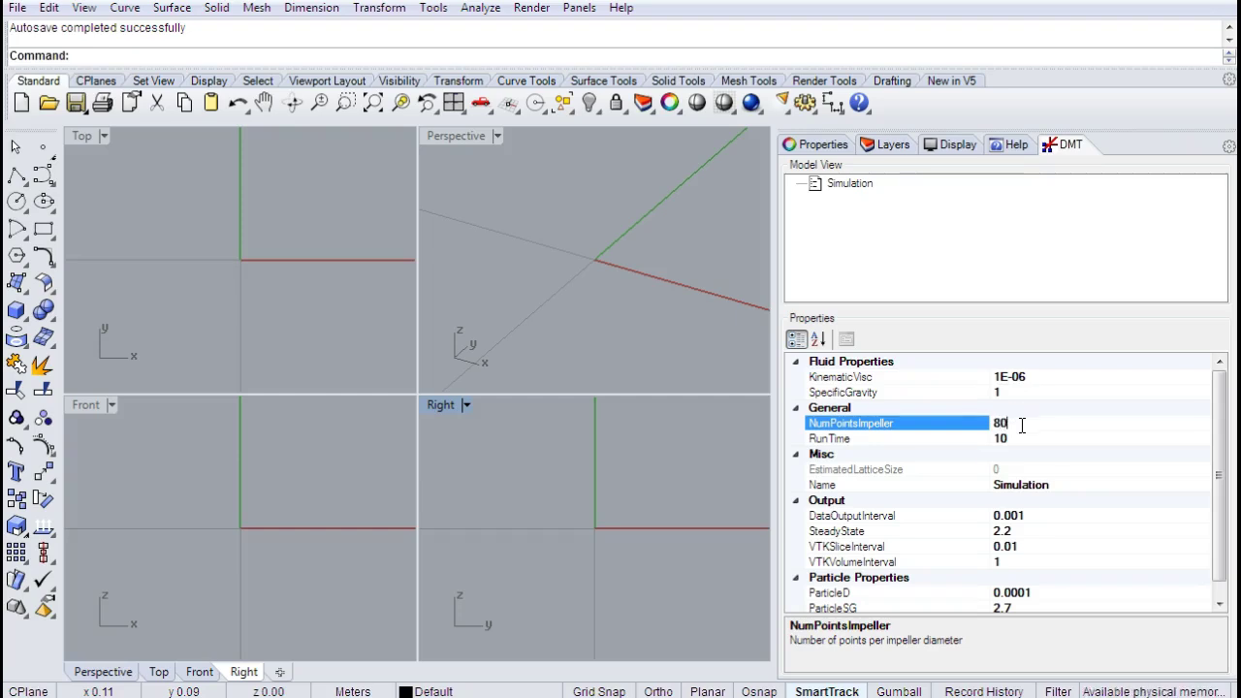
pyautogui.click(1022, 438)
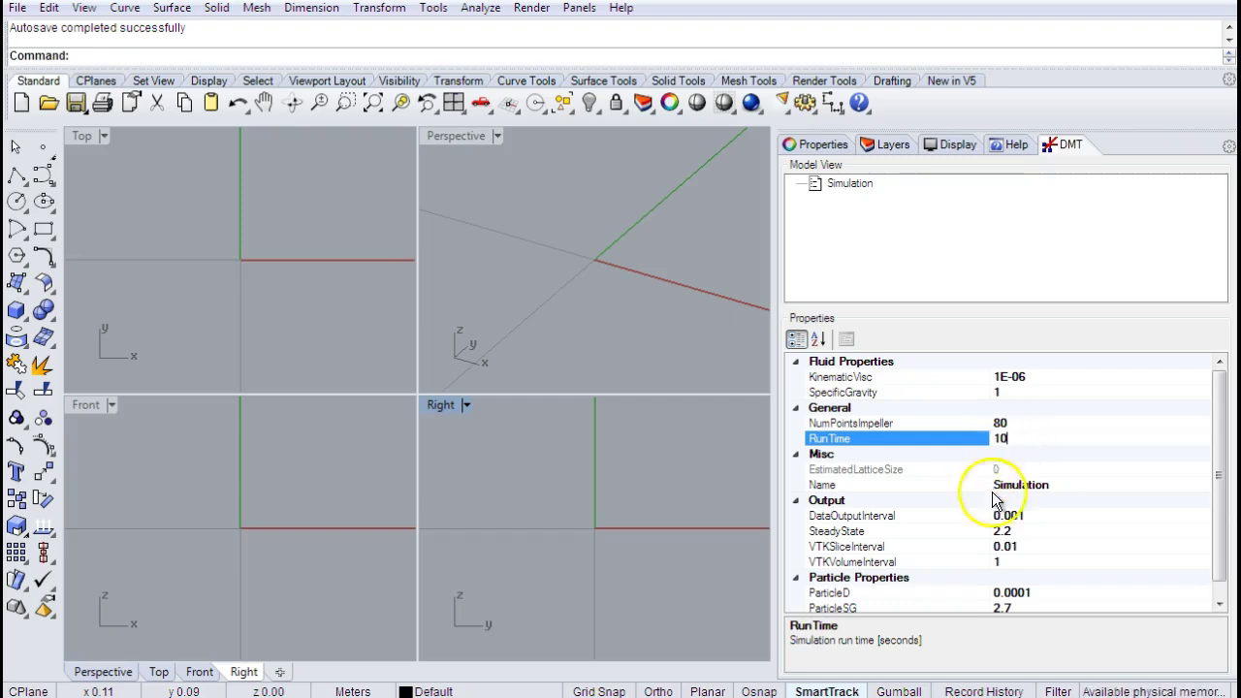
pyautogui.click(1031, 515)
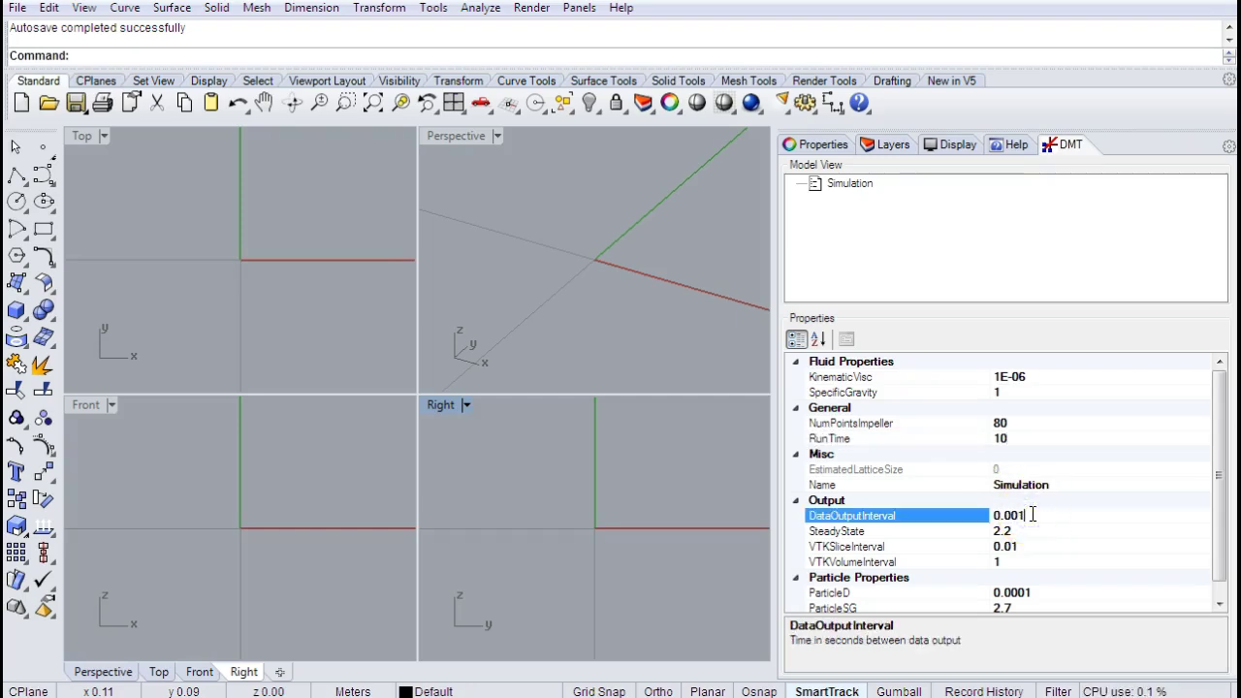
pyautogui.click(1019, 519)
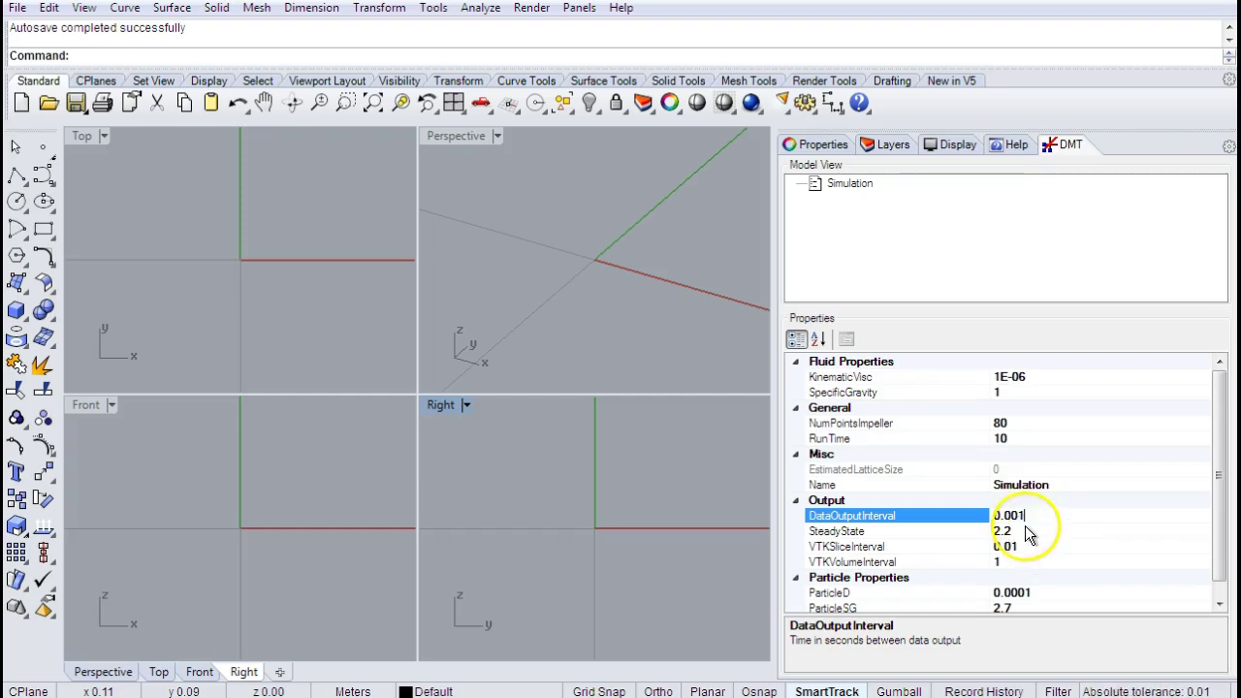
pyautogui.click(1026, 528)
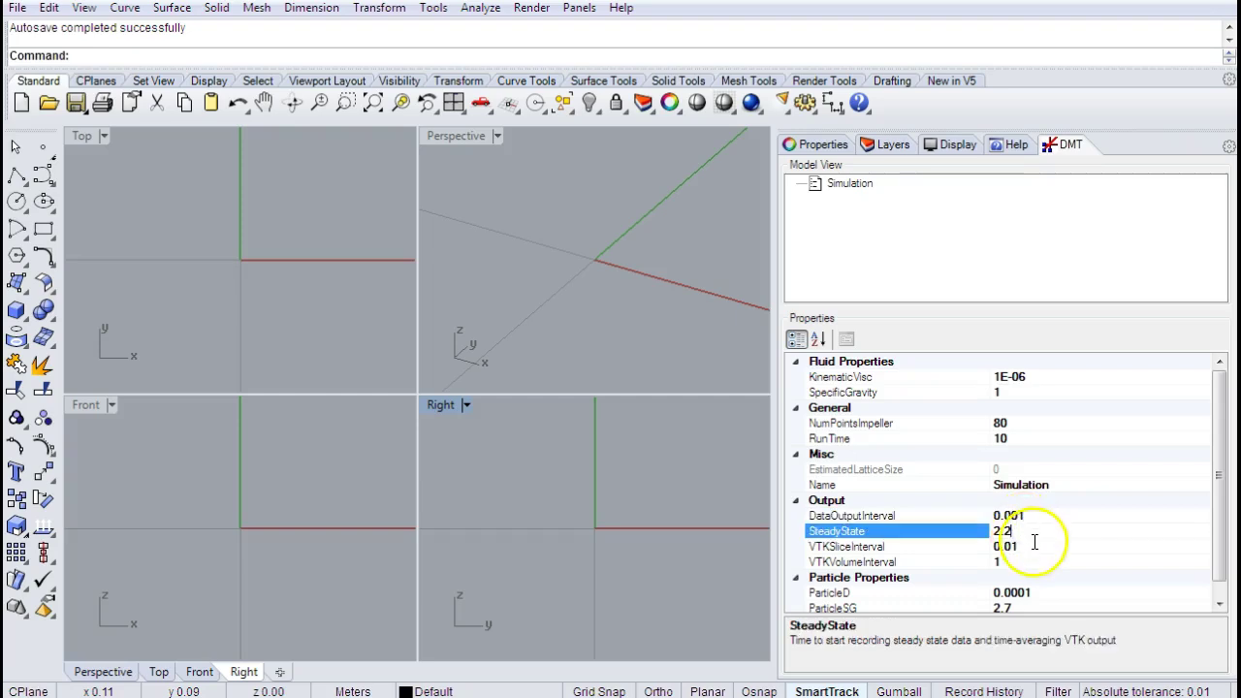
pyautogui.click(1034, 544)
pyautogui.click(960, 544)
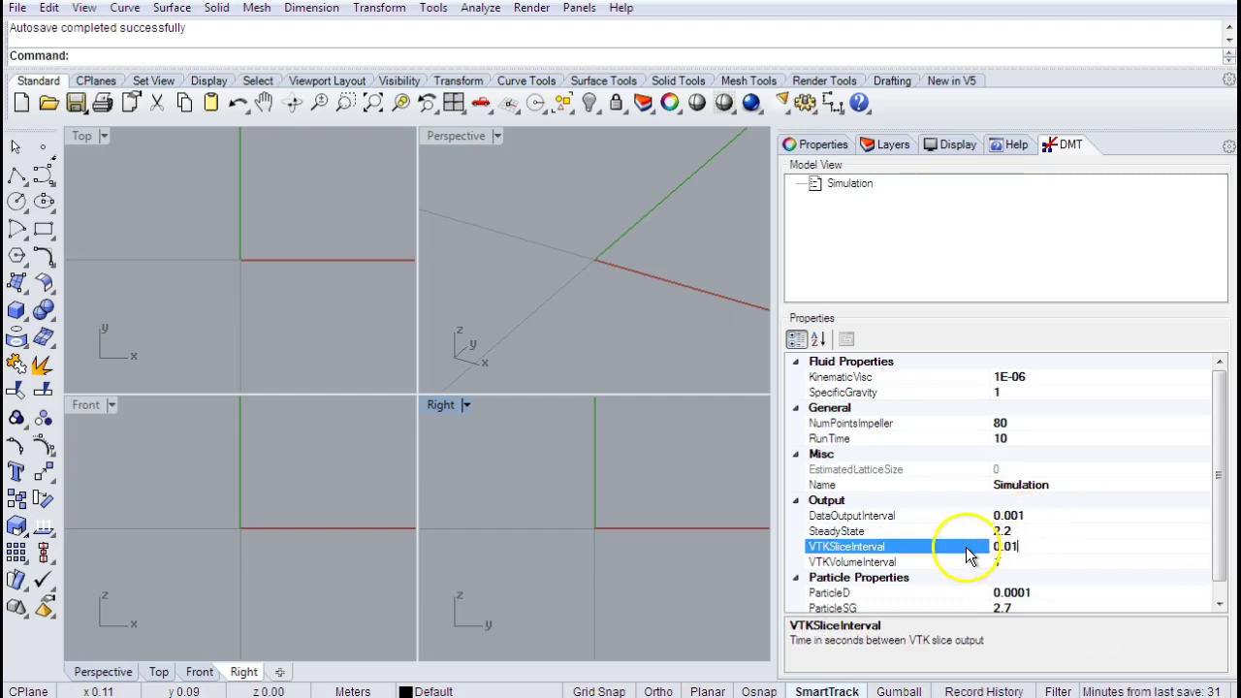
pyautogui.click(1036, 546)
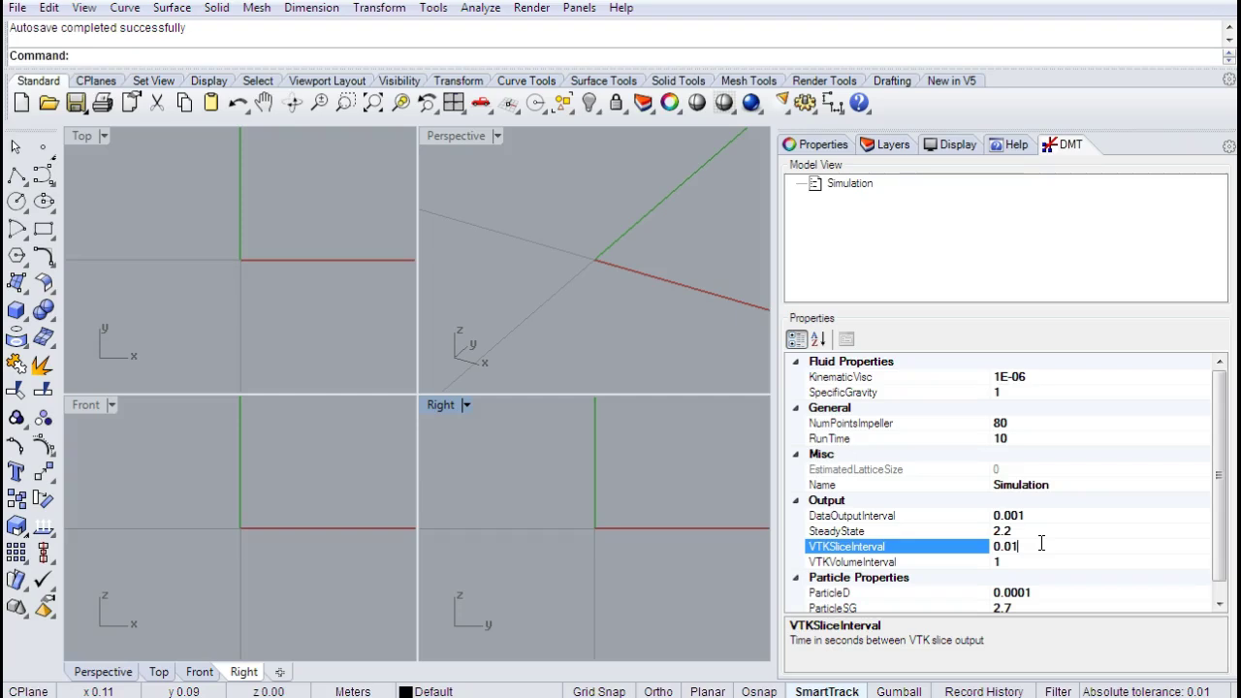
pyautogui.click(1016, 566)
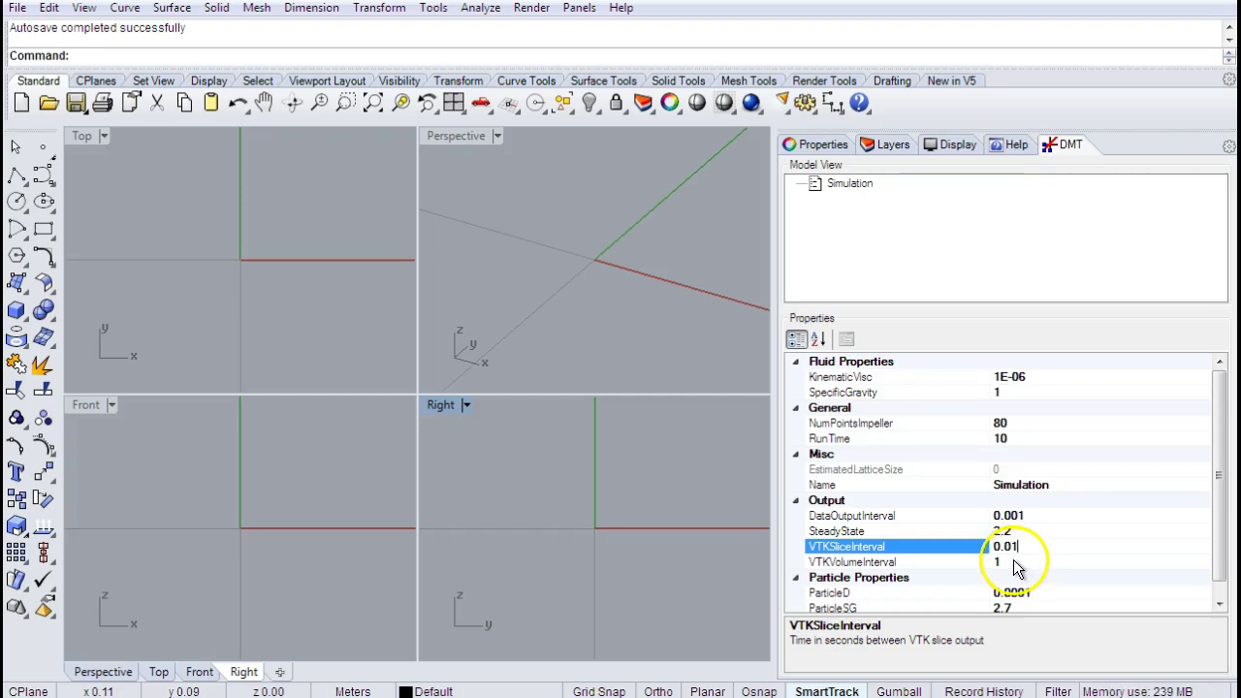
pyautogui.click(1014, 563)
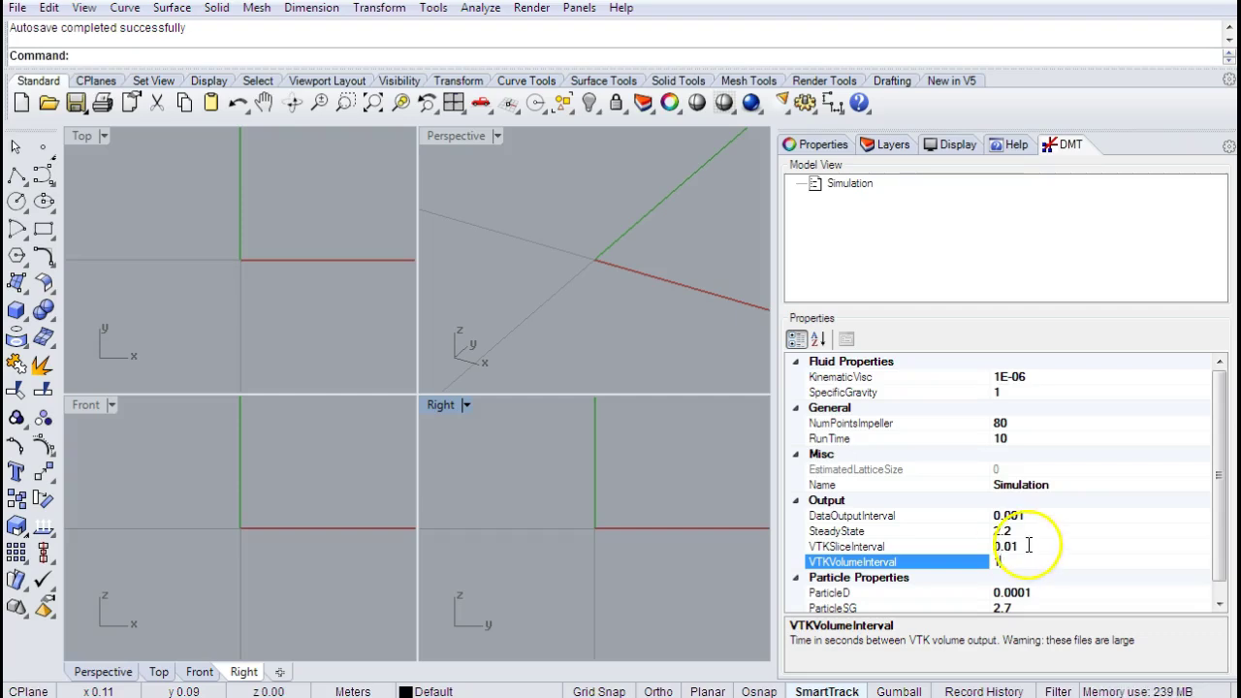
pyautogui.click(1026, 546)
pyautogui.click(1032, 546)
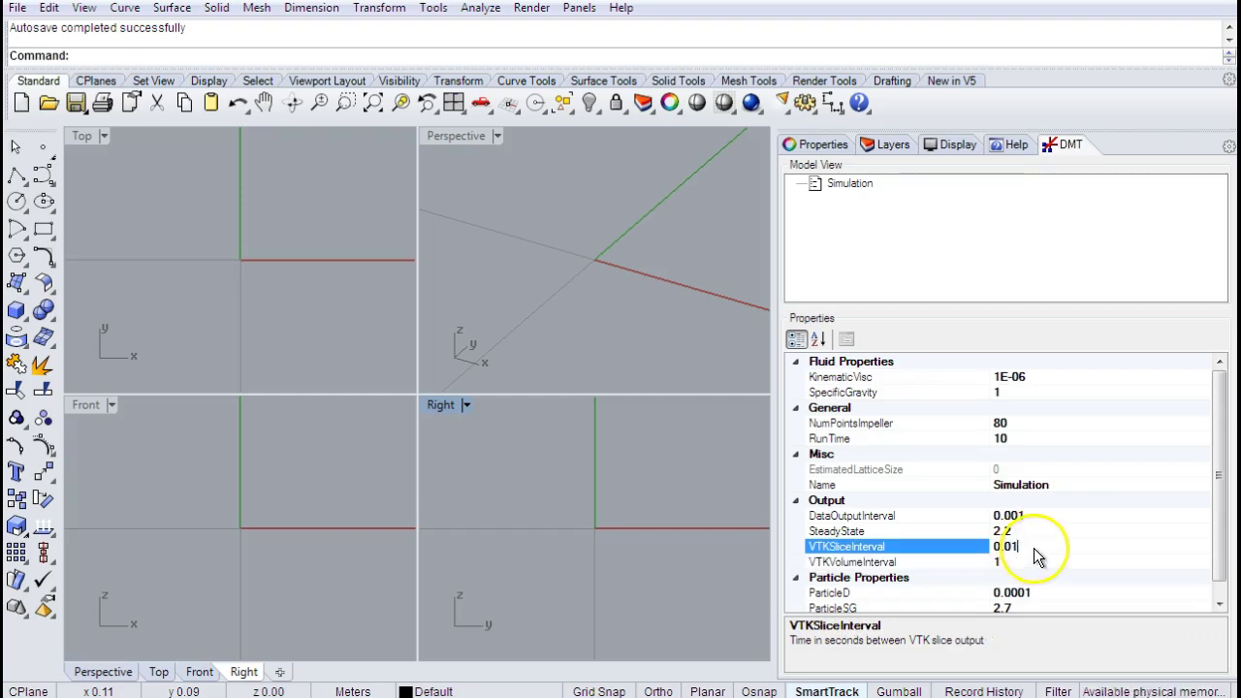
pyautogui.click(1216, 504)
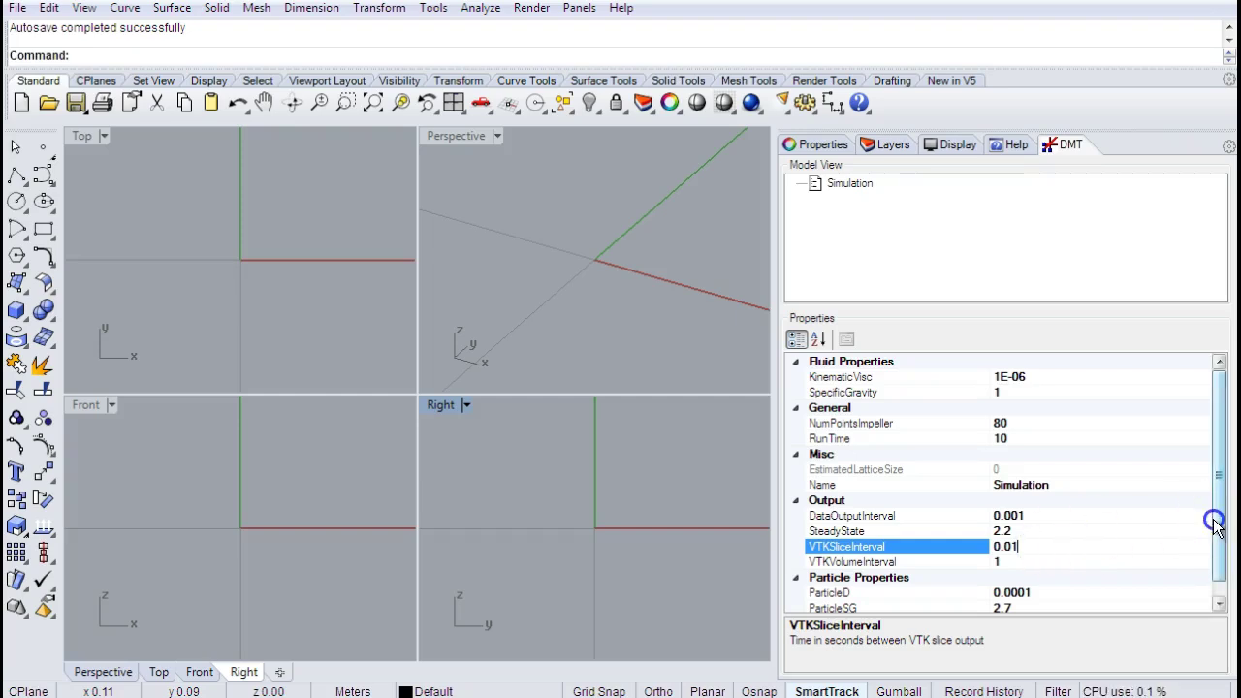
pyautogui.moveTo(1216, 523); pyautogui.dragTo(1213, 554)
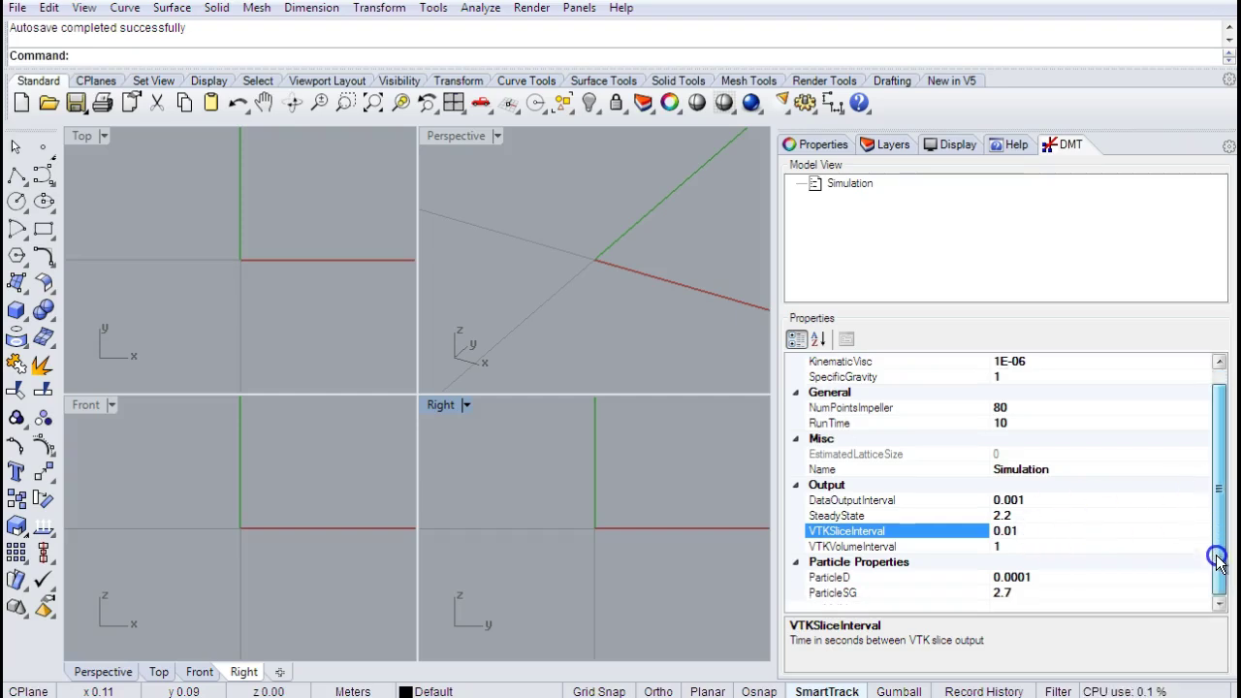
# Inspect the ParticleD value of 0.0001 in the particle properties.
pyautogui.click(1021, 579)
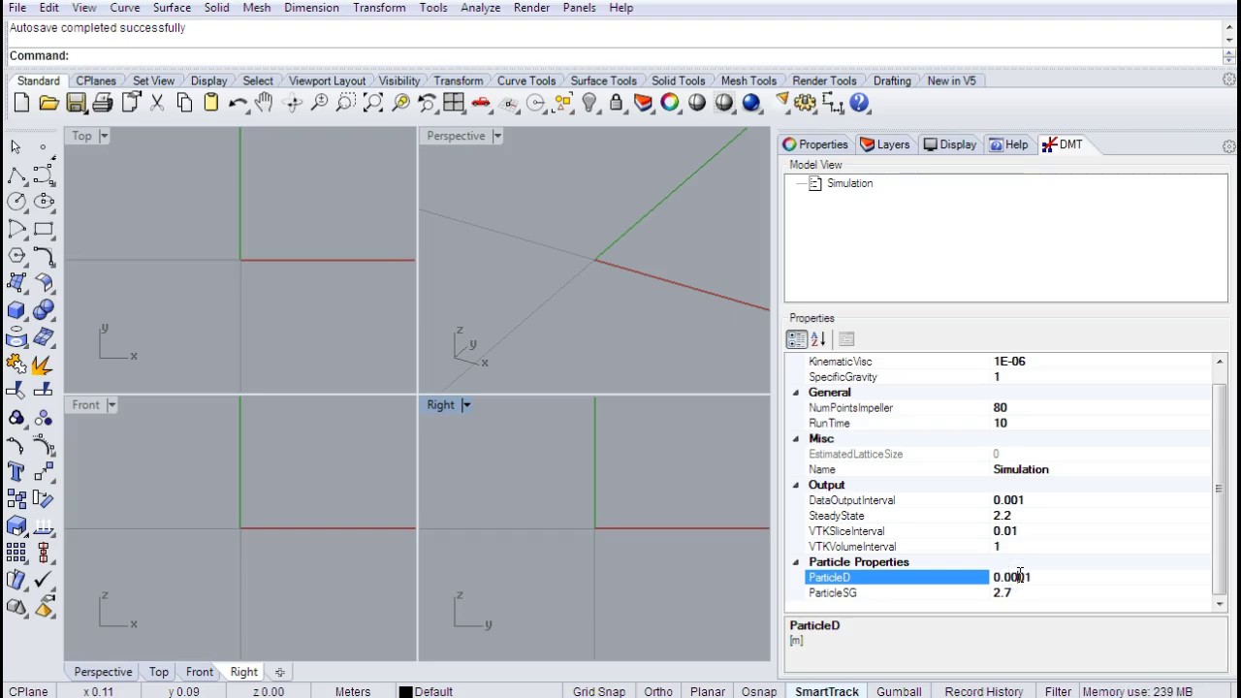
pyautogui.doubleClick(1030, 577)
pyautogui.click(1018, 595)
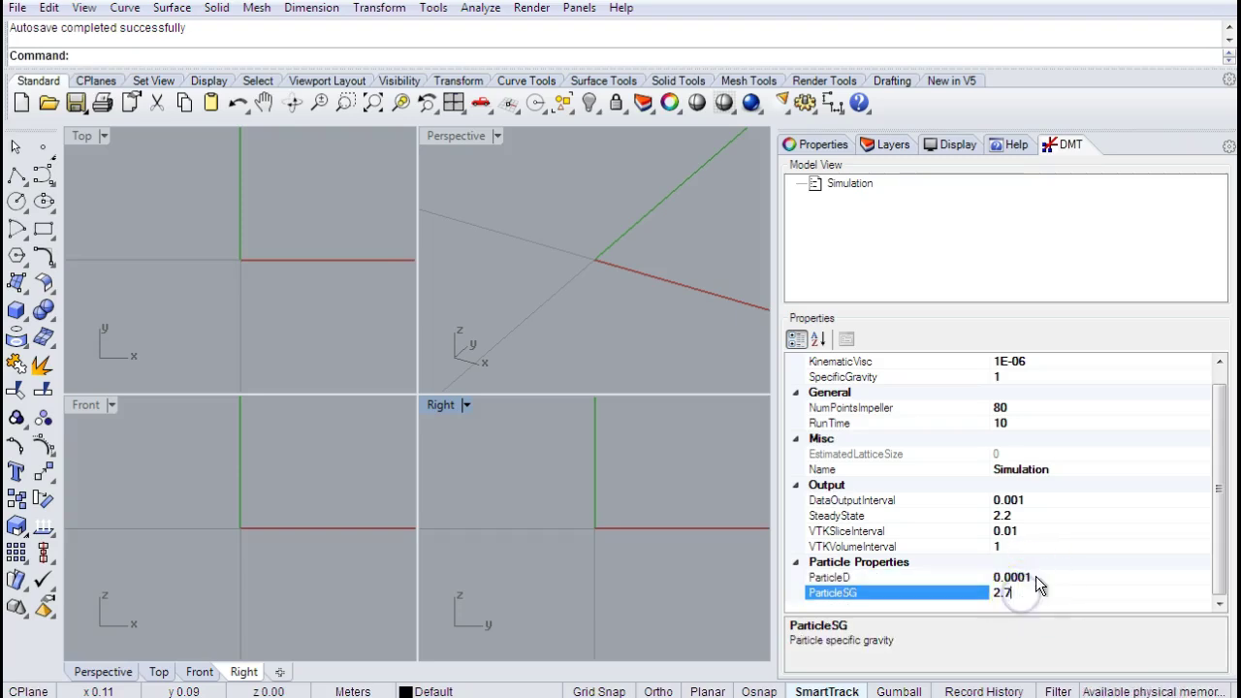
pyautogui.click(1037, 580)
pyautogui.click(1005, 578)
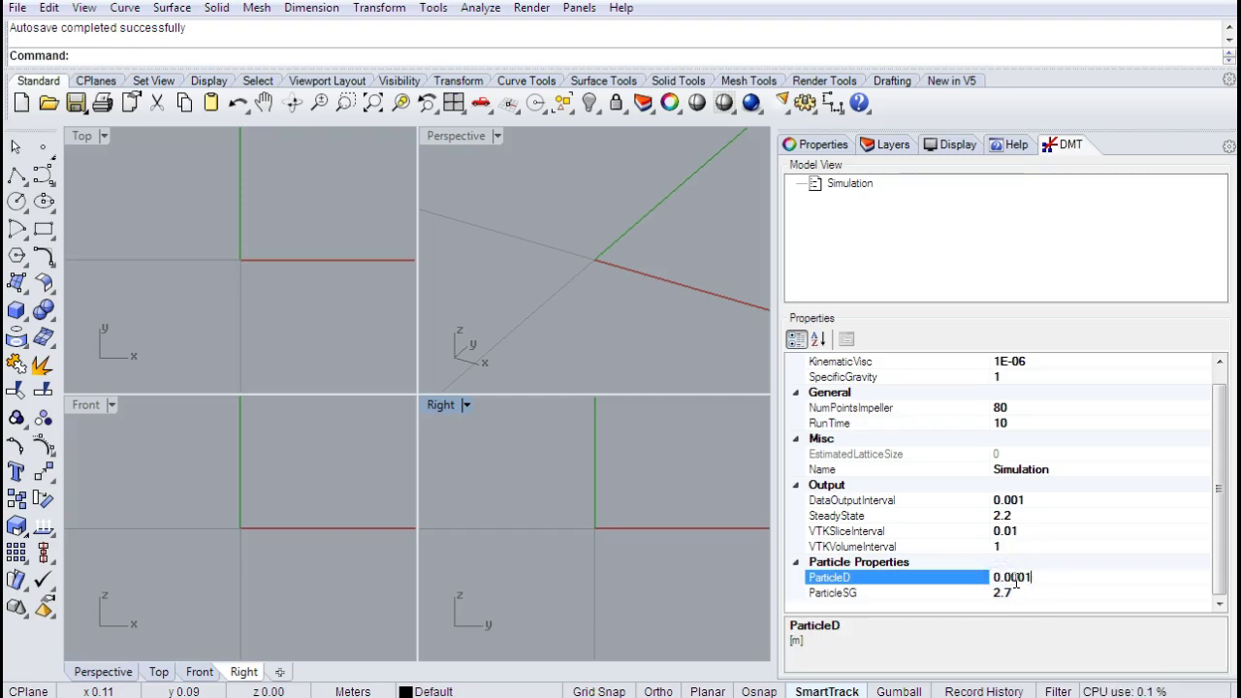
pyautogui.click(1021, 586)
pyautogui.click(1028, 579)
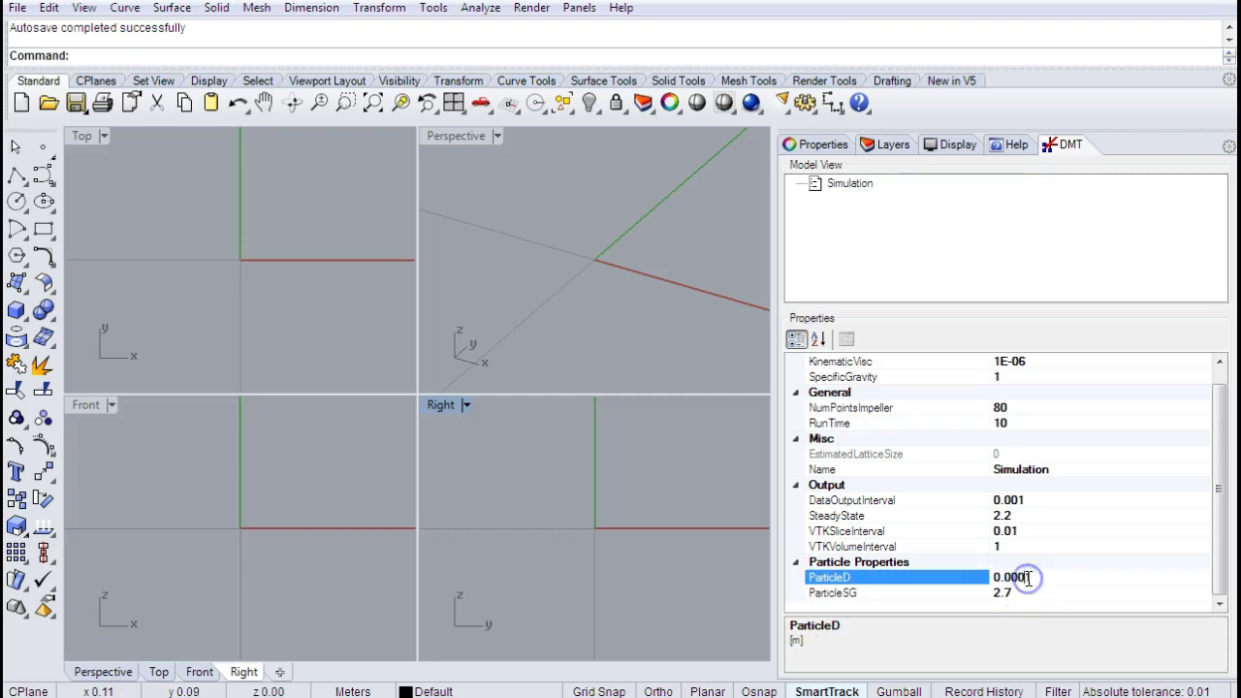
# Change ParticleSG from 2.7 to 2.5 and reselect the Simulation node.
pyautogui.click(1011, 594)
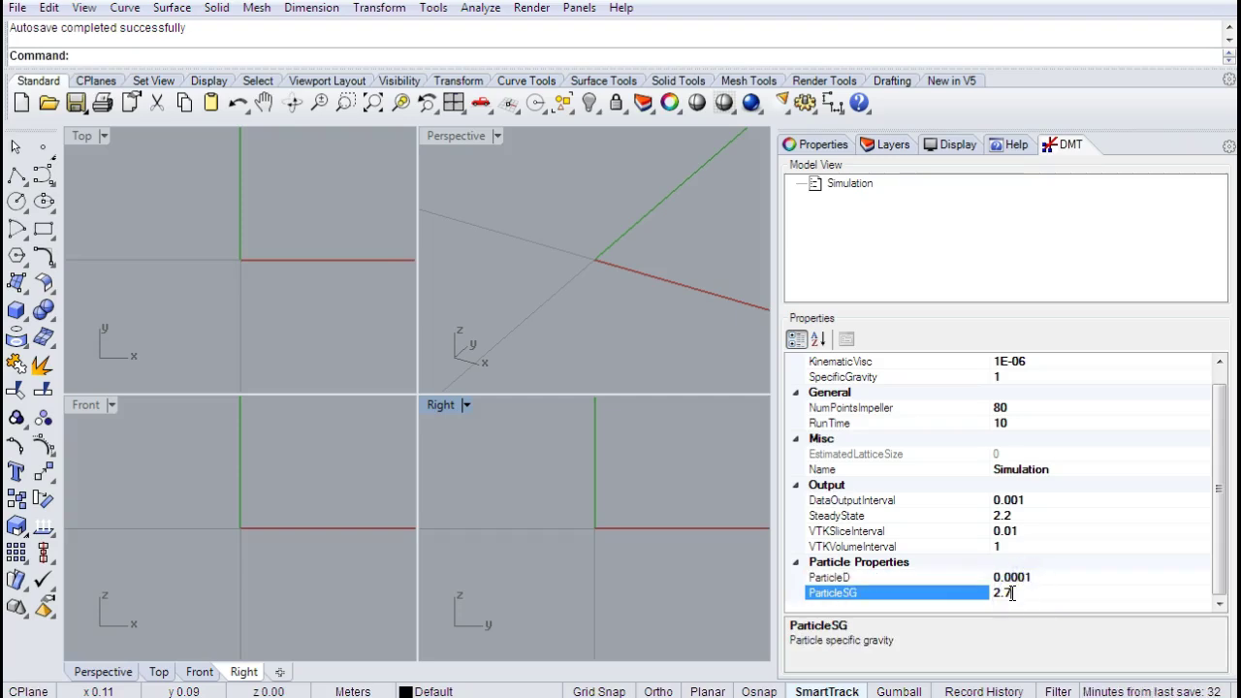
pyautogui.press('BackSpace')
pyautogui.write('5')
pyautogui.click(1034, 580)
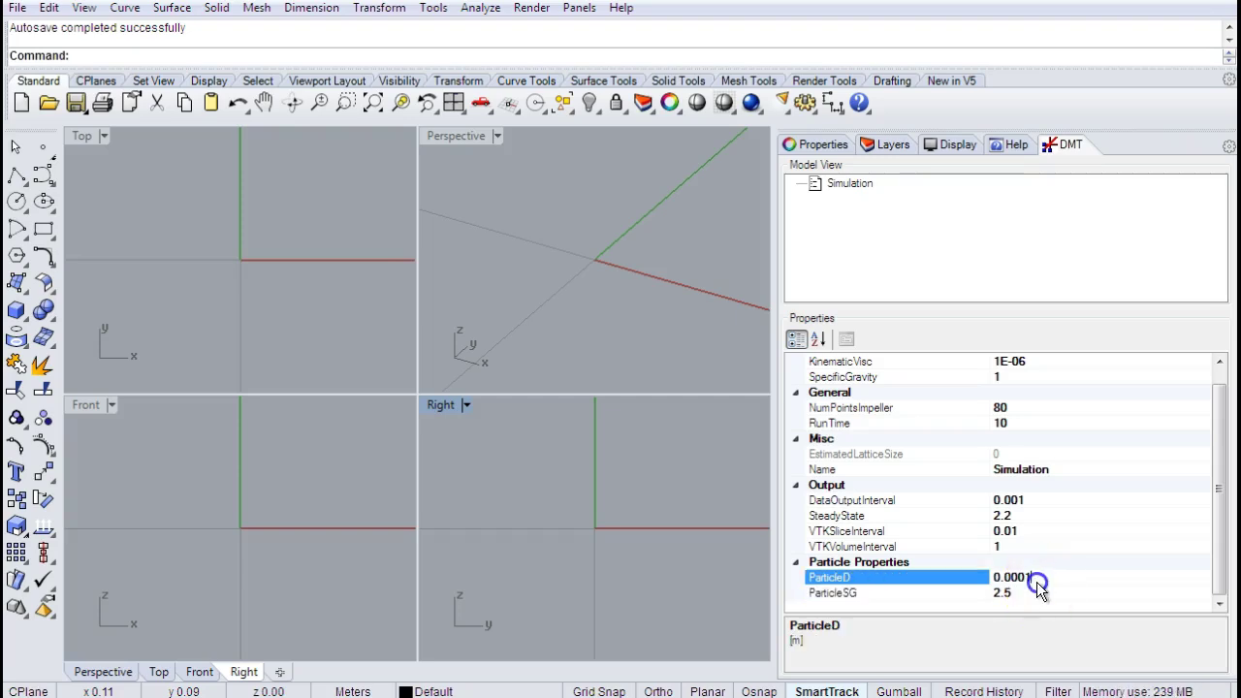
pyautogui.click(1215, 568)
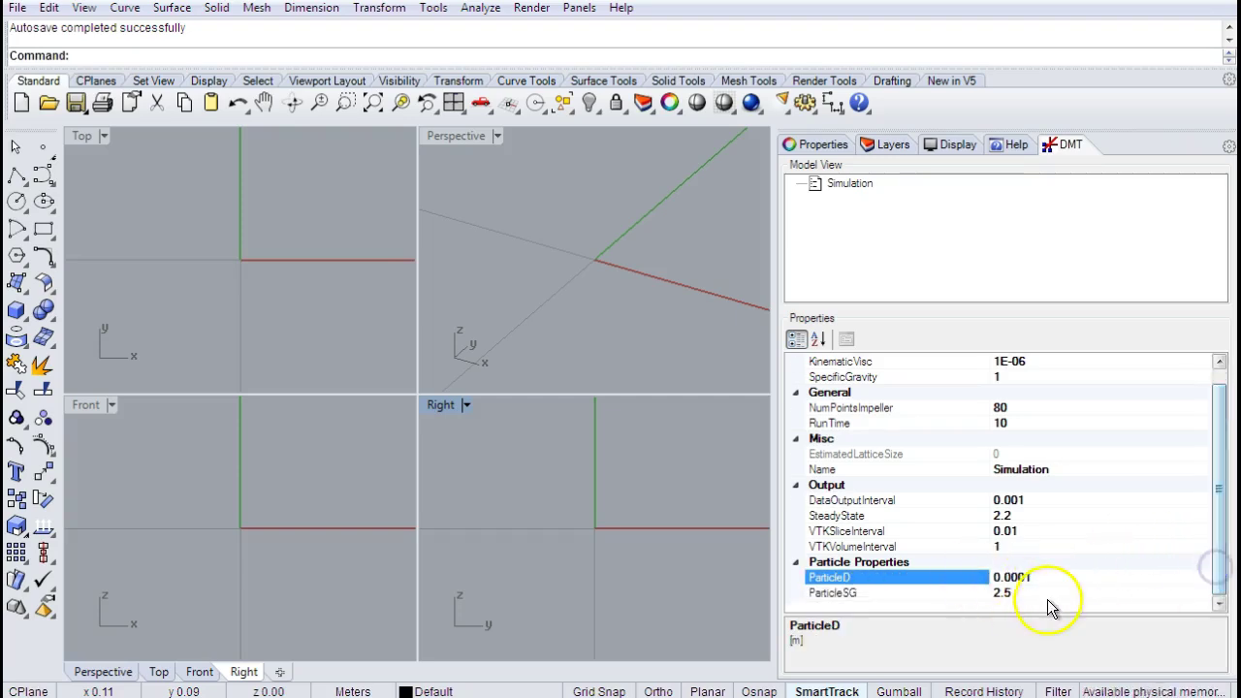
pyautogui.click(844, 222)
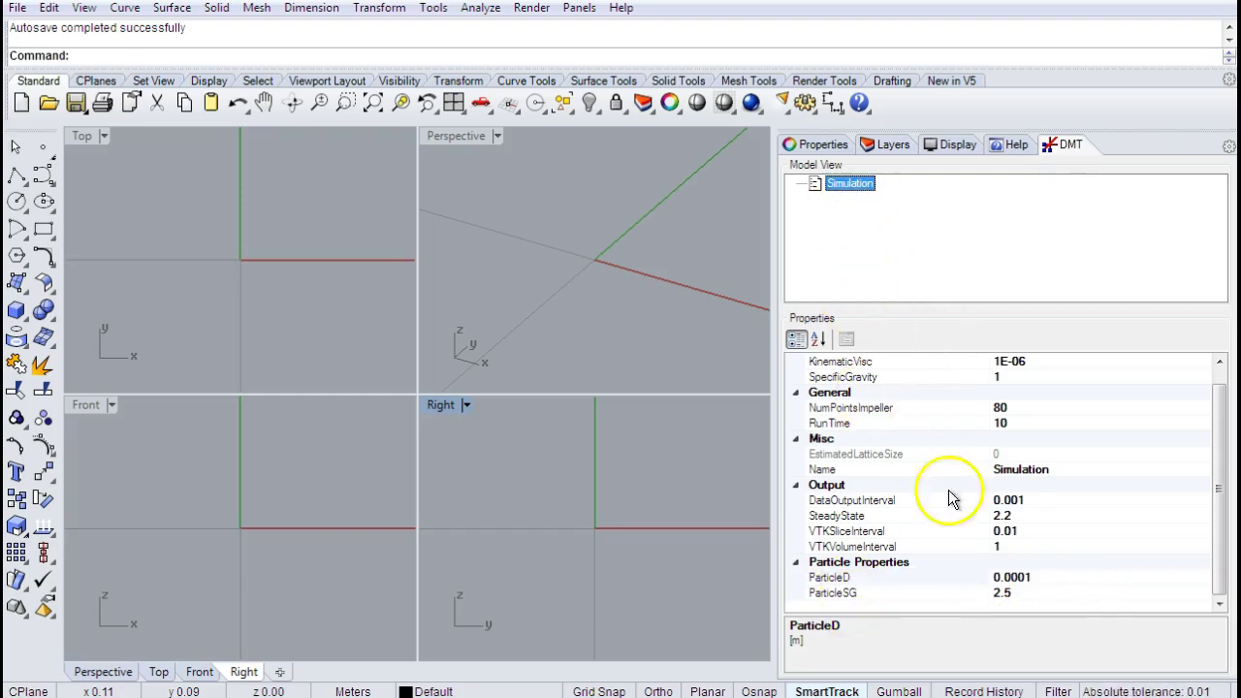
# Start Import Impeller from the Simulation node and pick rush20.igs in Downloads.
pyautogui.rightClick(863, 226)
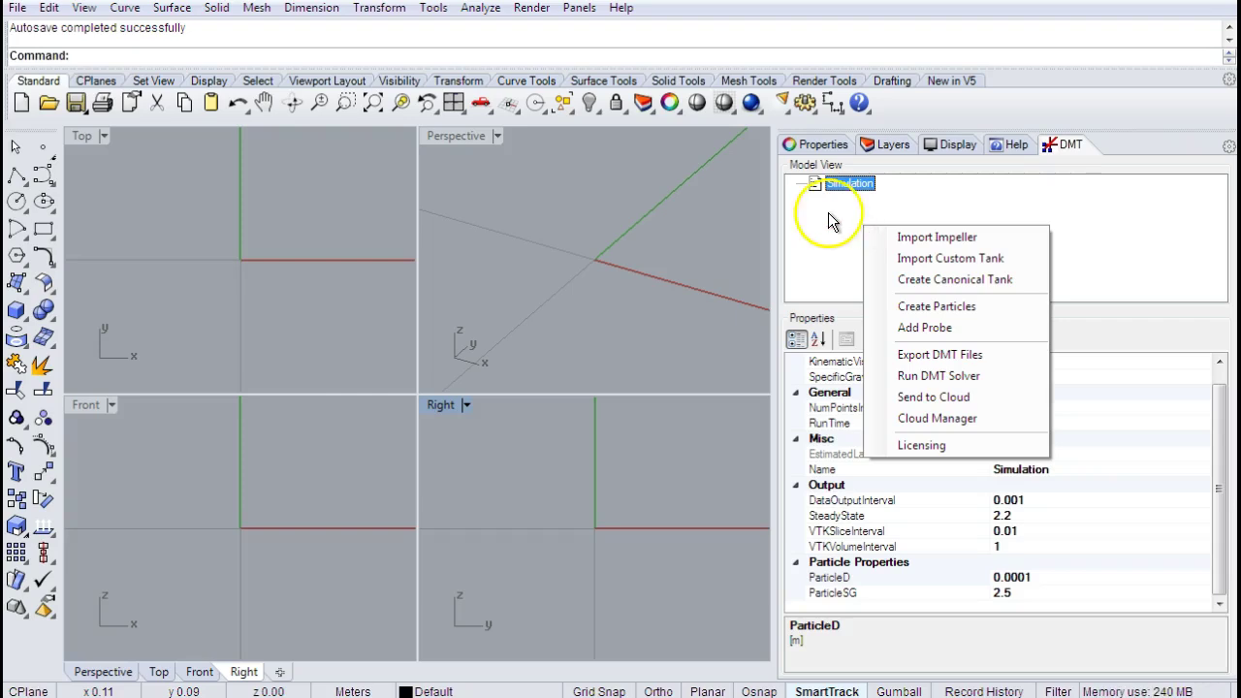
pyautogui.click(931, 237)
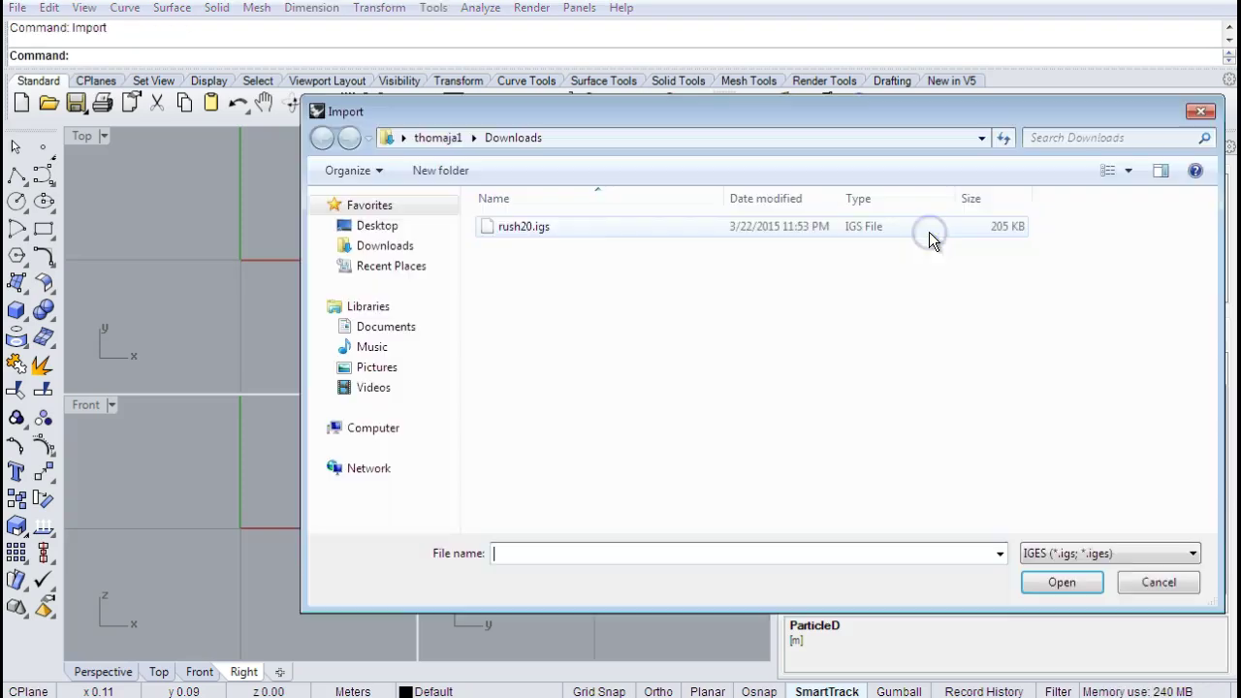
pyautogui.click(536, 229)
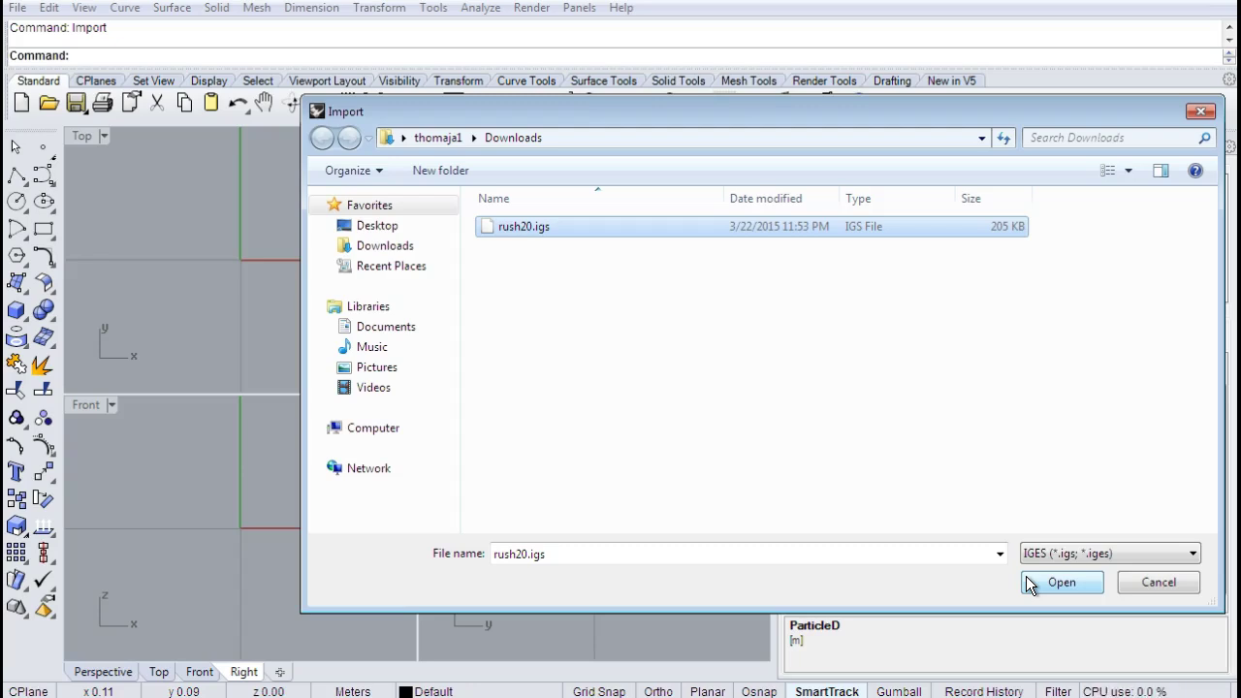
# Import rush20.igs as Impeller_0 and zoom to its extents.
pyautogui.click(1030, 582)
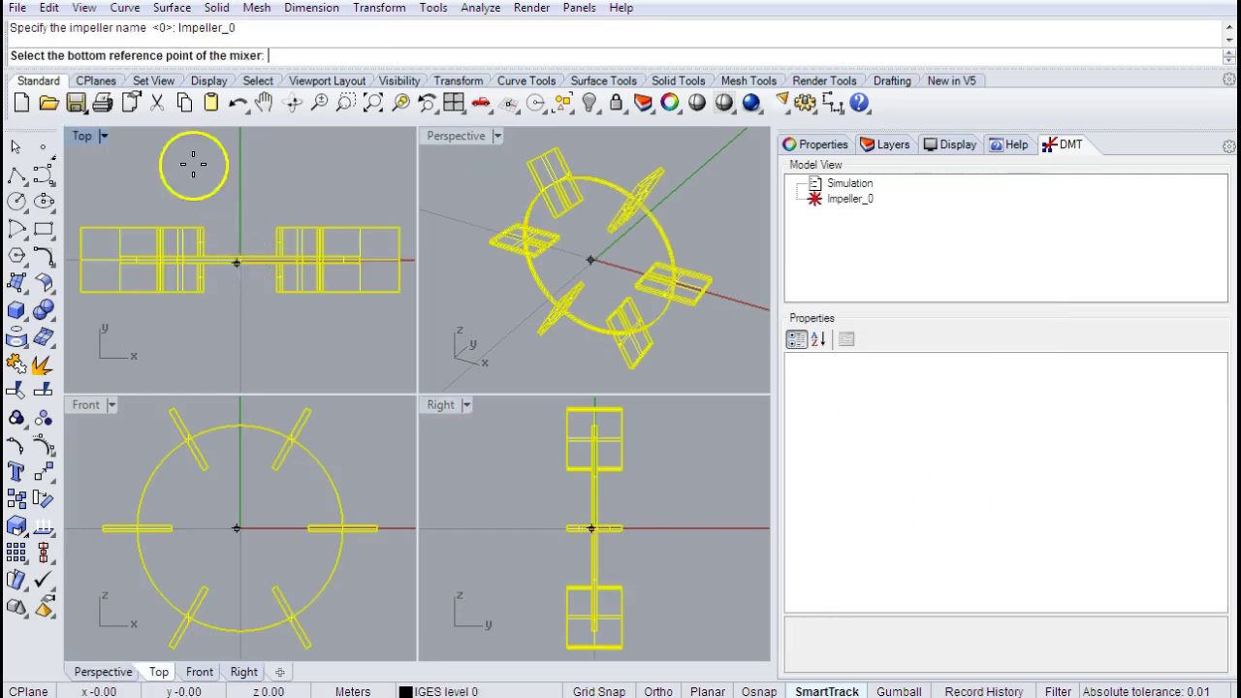
pyautogui.click(373, 104)
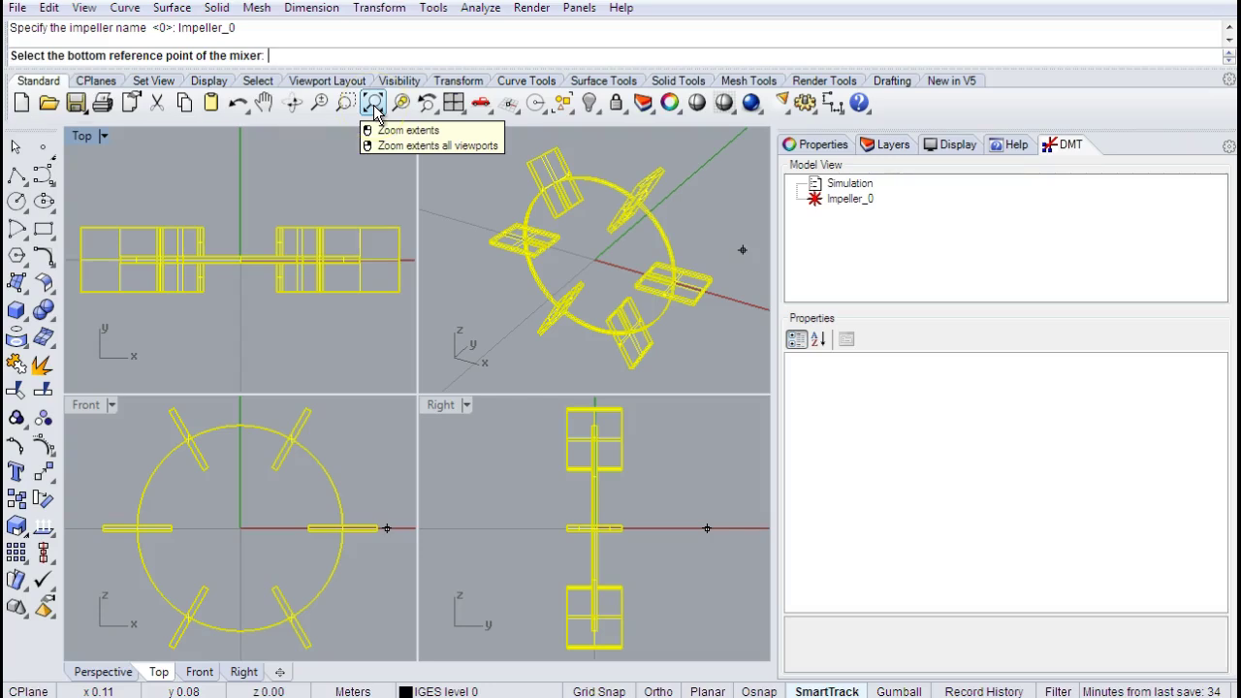
pyautogui.click(375, 104)
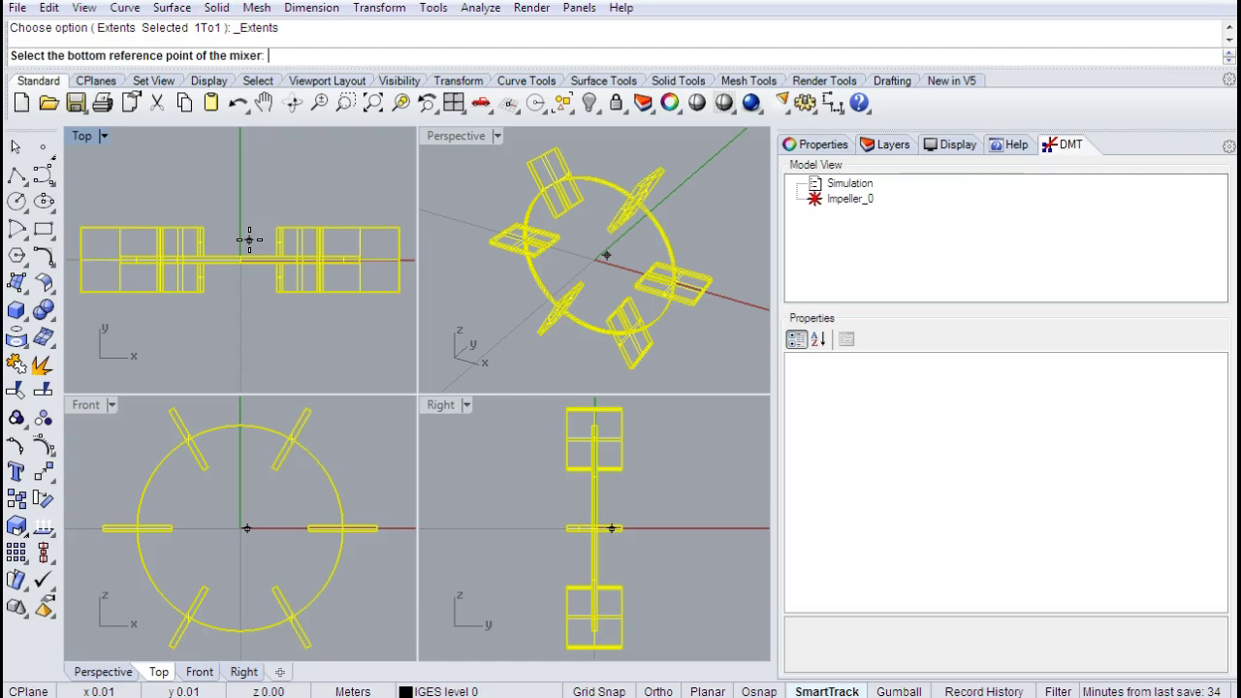
# Set the impeller's bottom reference point at w0,0,0 and rotation axis end at w0,1,0.
pyautogui.write('w')
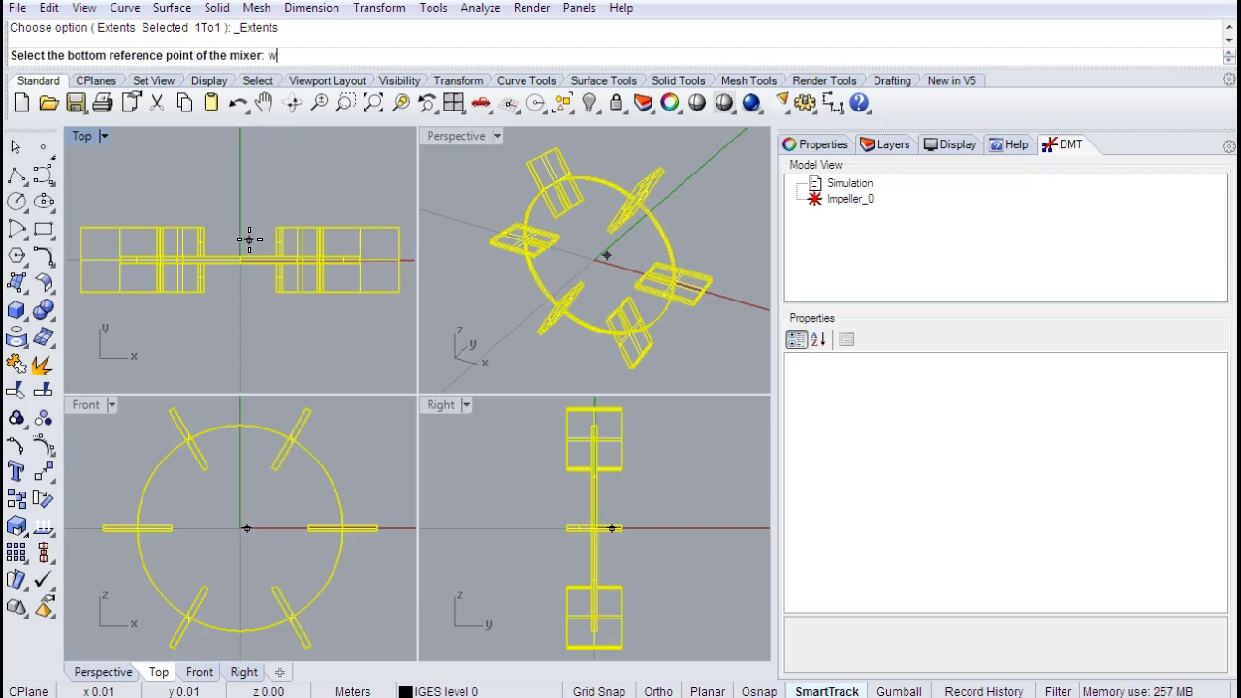
pyautogui.write('0,0,0')
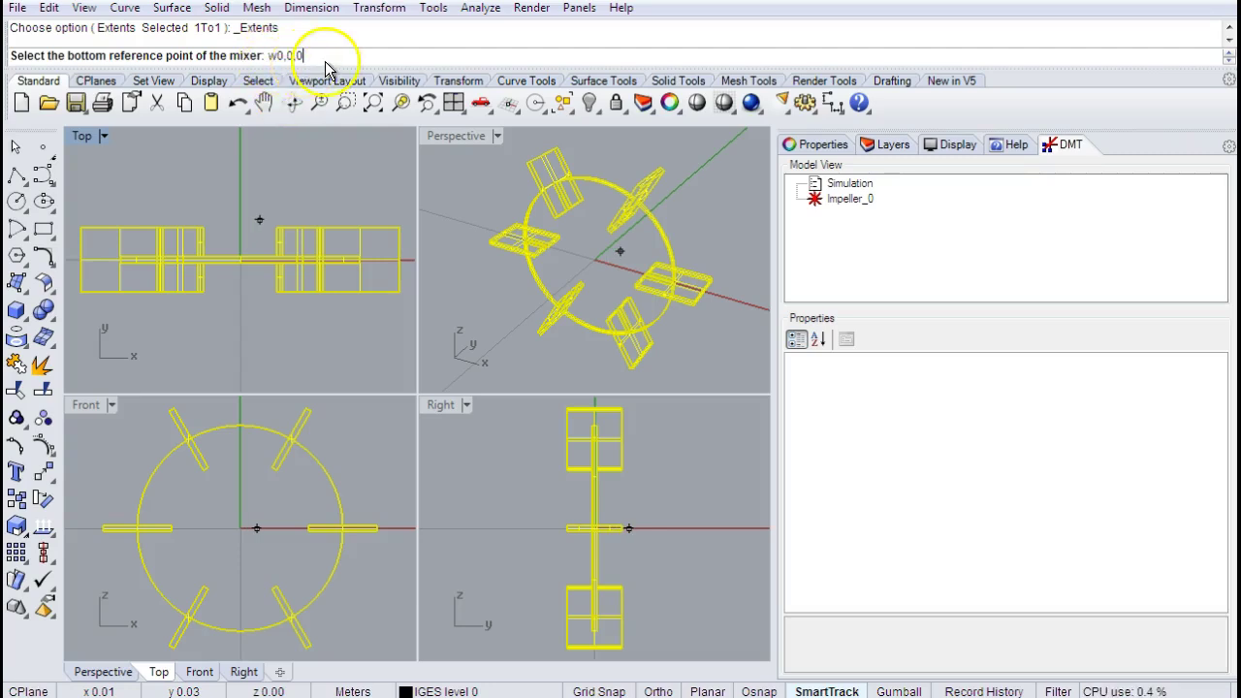
pyautogui.press('Return')
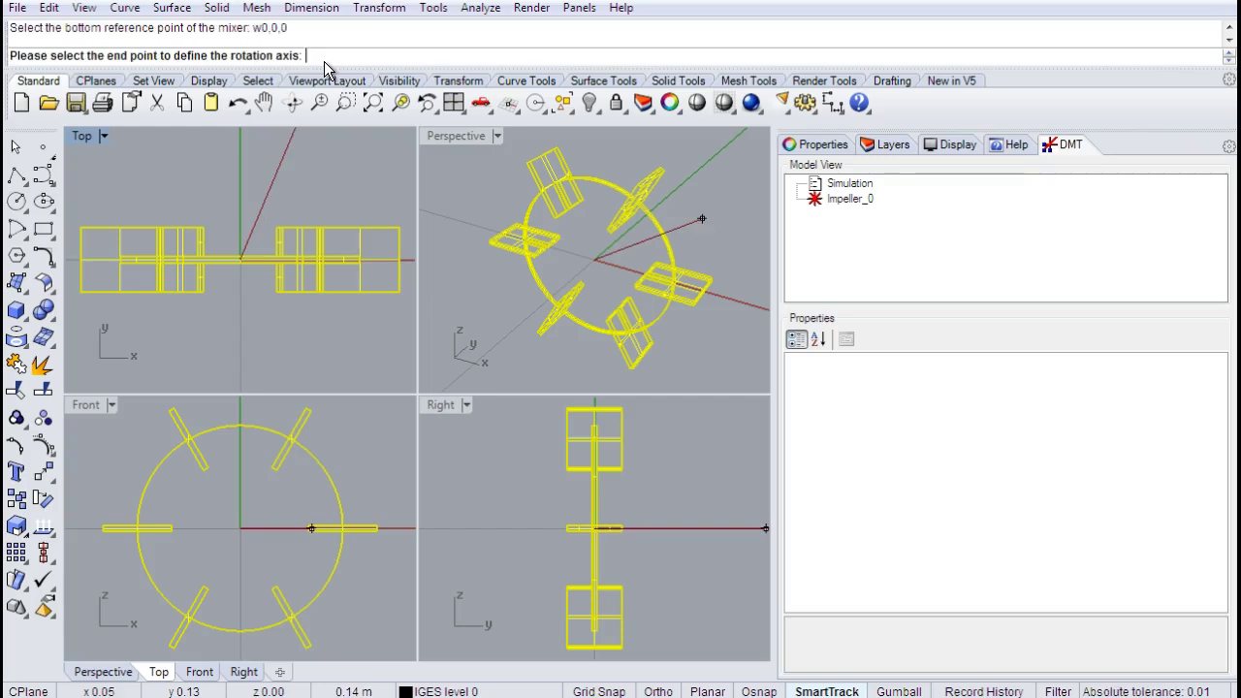
pyautogui.write('w0,1,0')
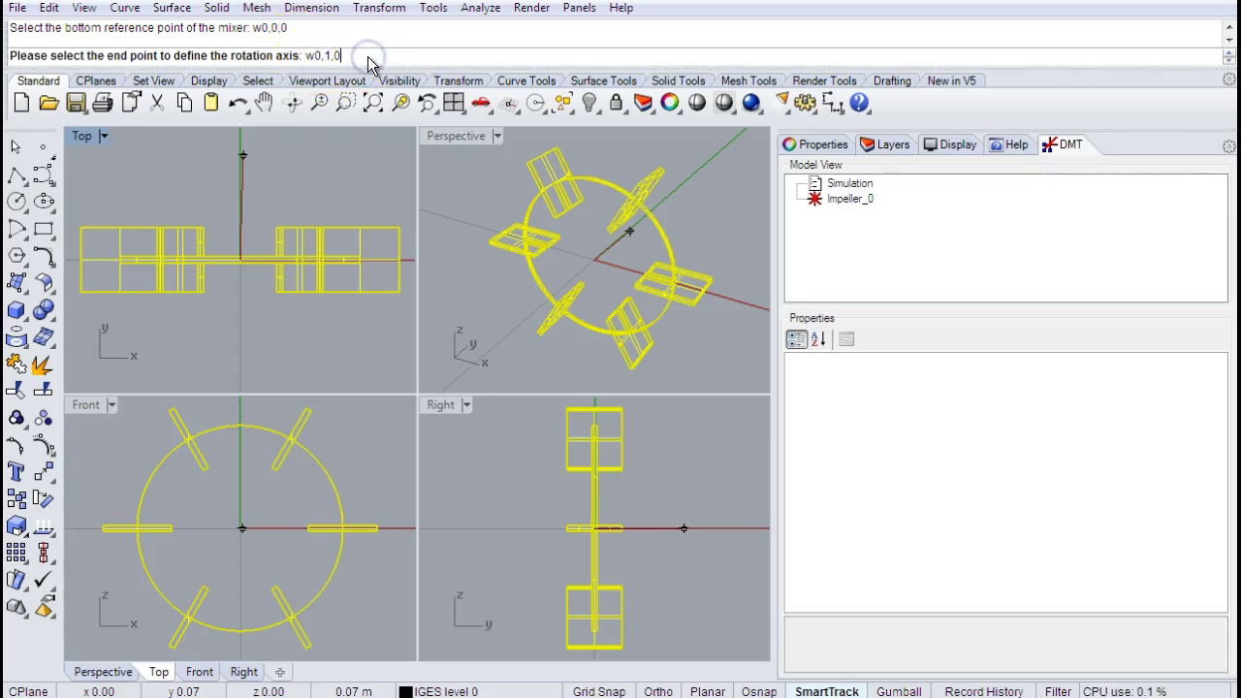
pyautogui.press('Return')
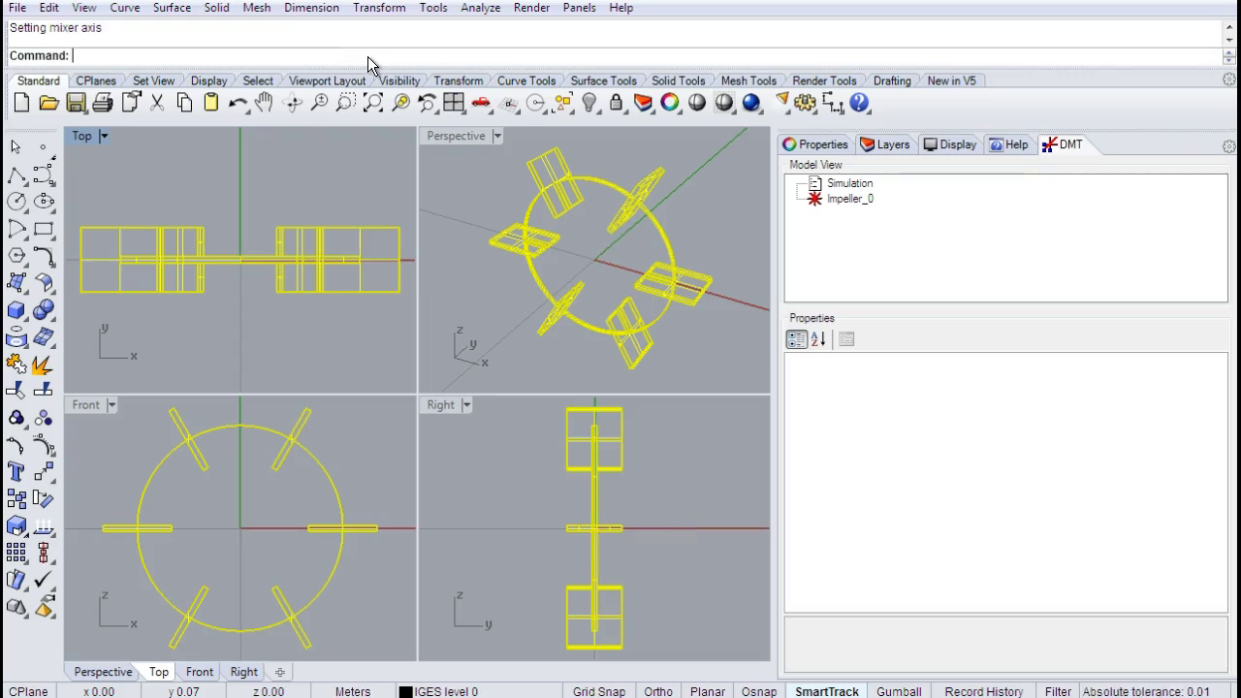
# Set Impeller_0's FreqRpm rotation speed to 60 instead of 1.
pyautogui.click(846, 199)
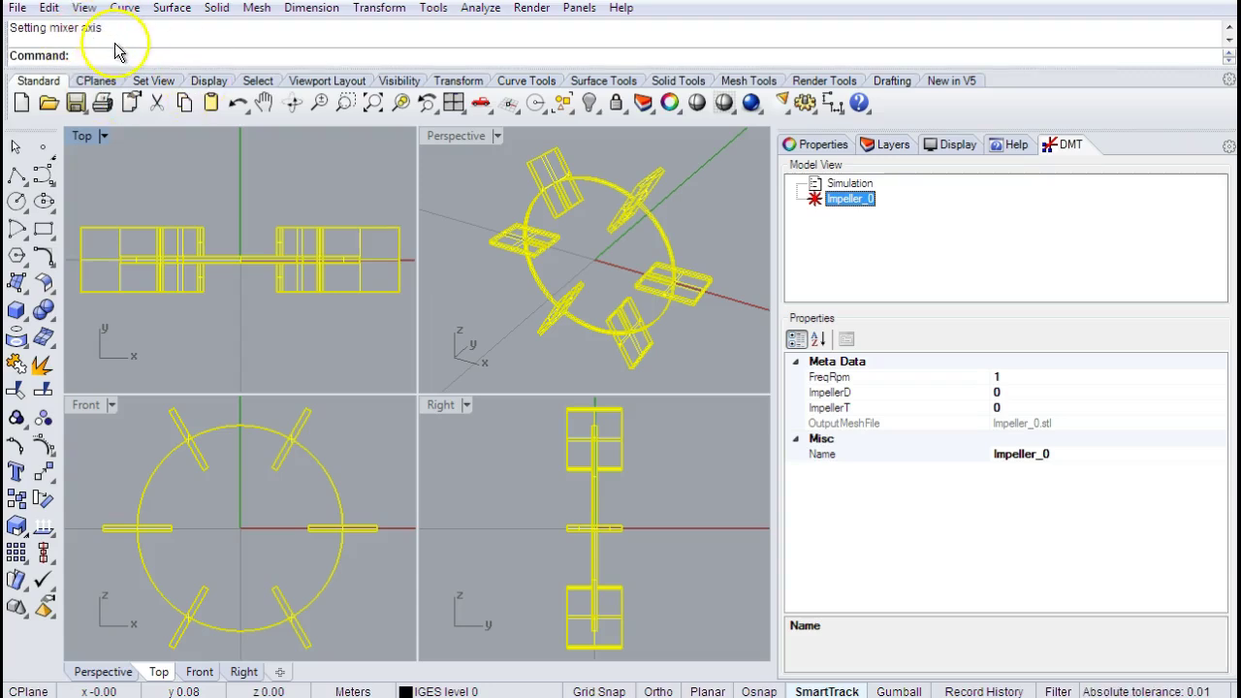
pyautogui.click(863, 233)
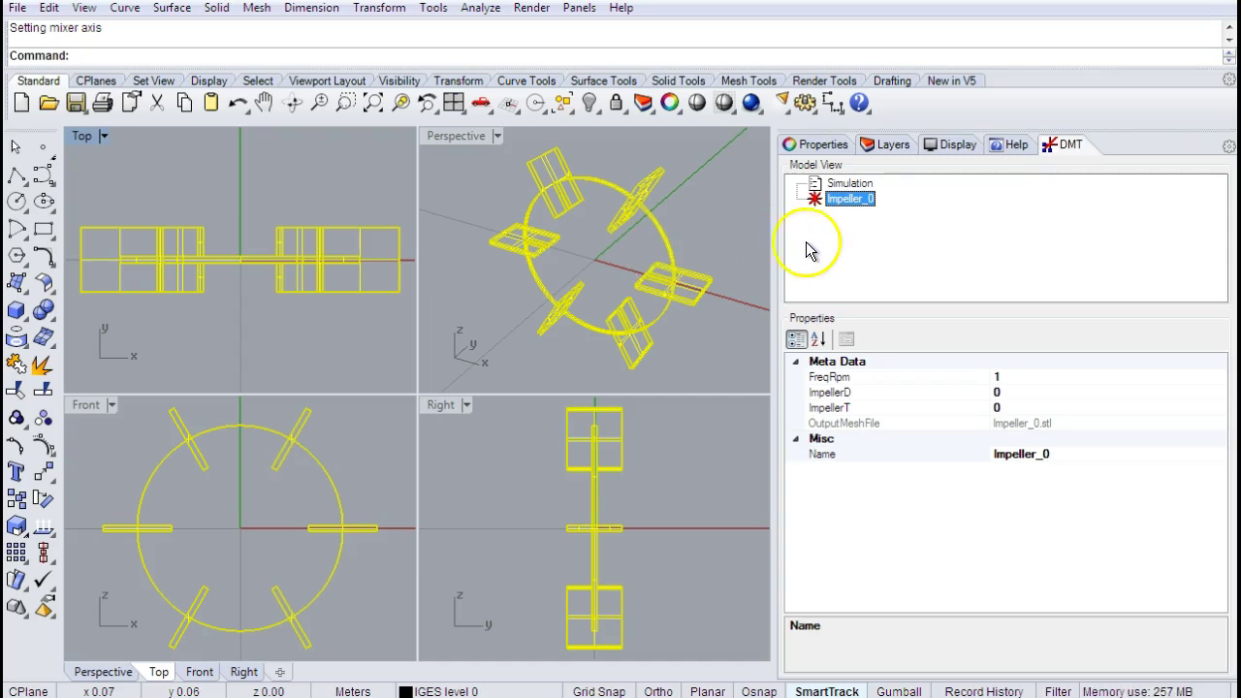
pyautogui.click(1011, 377)
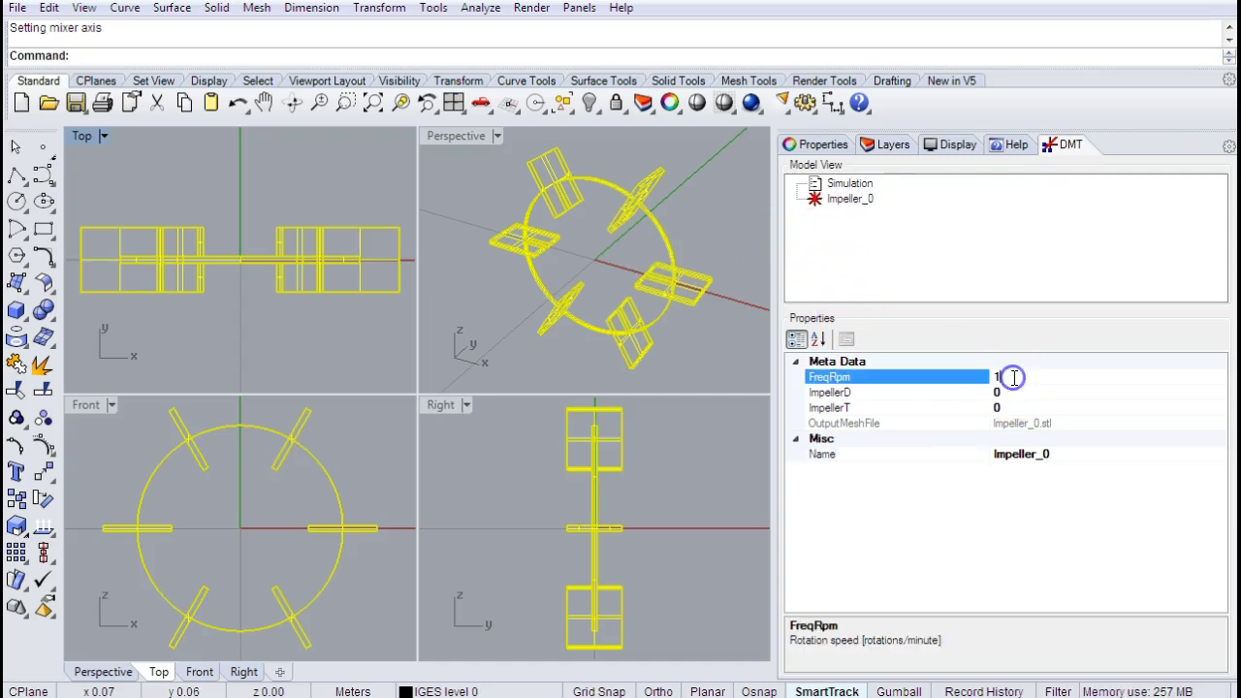
pyautogui.press('BackSpace')
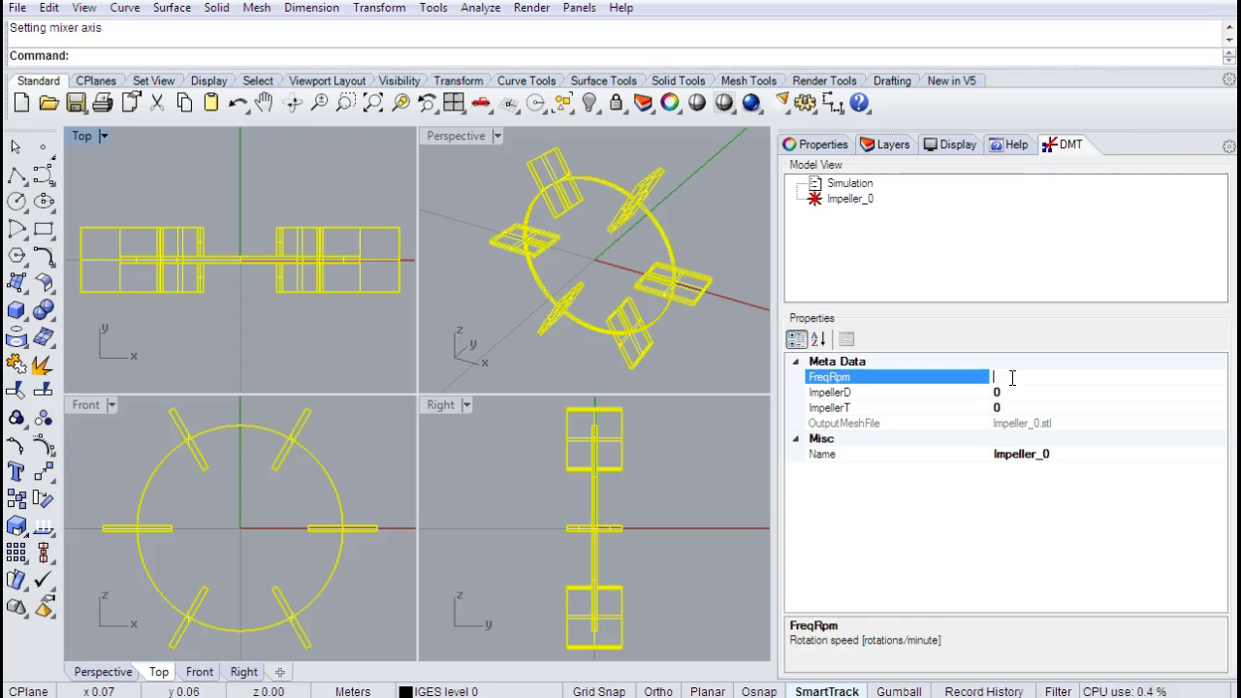
pyautogui.write('60')
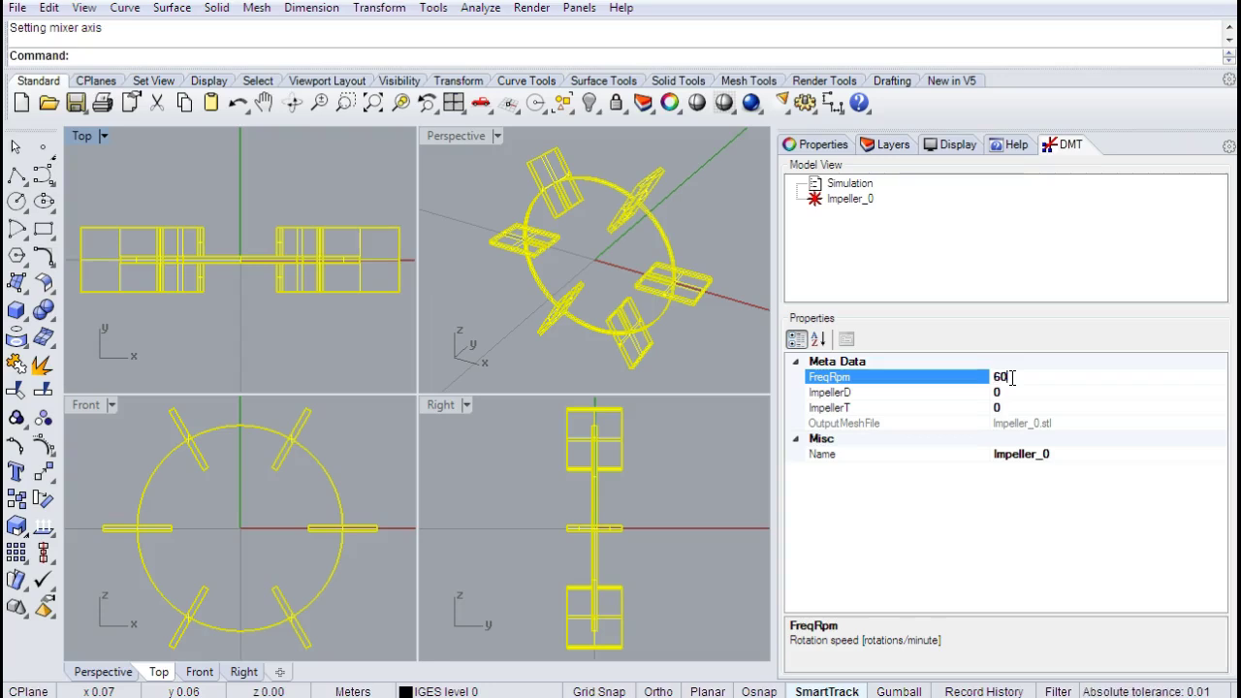
pyautogui.click(915, 260)
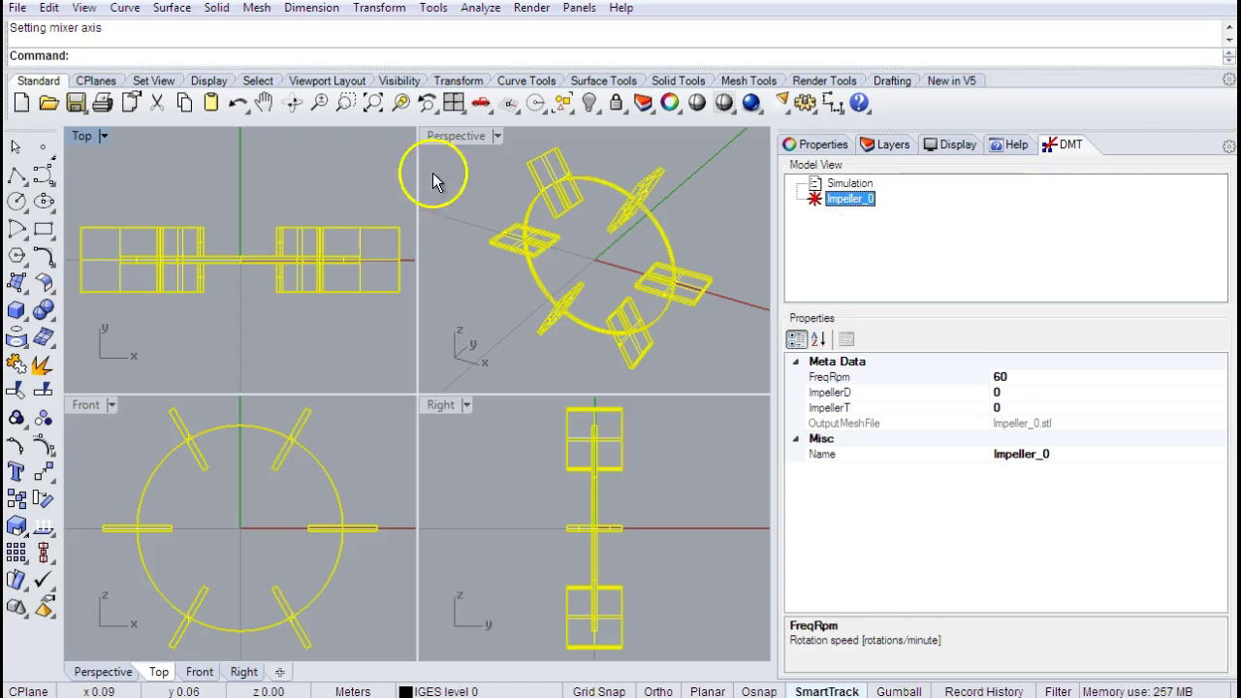
# Select all impeller parts and move them from w0,0,0 to w0,0.4,0.
pyautogui.click(306, 350)
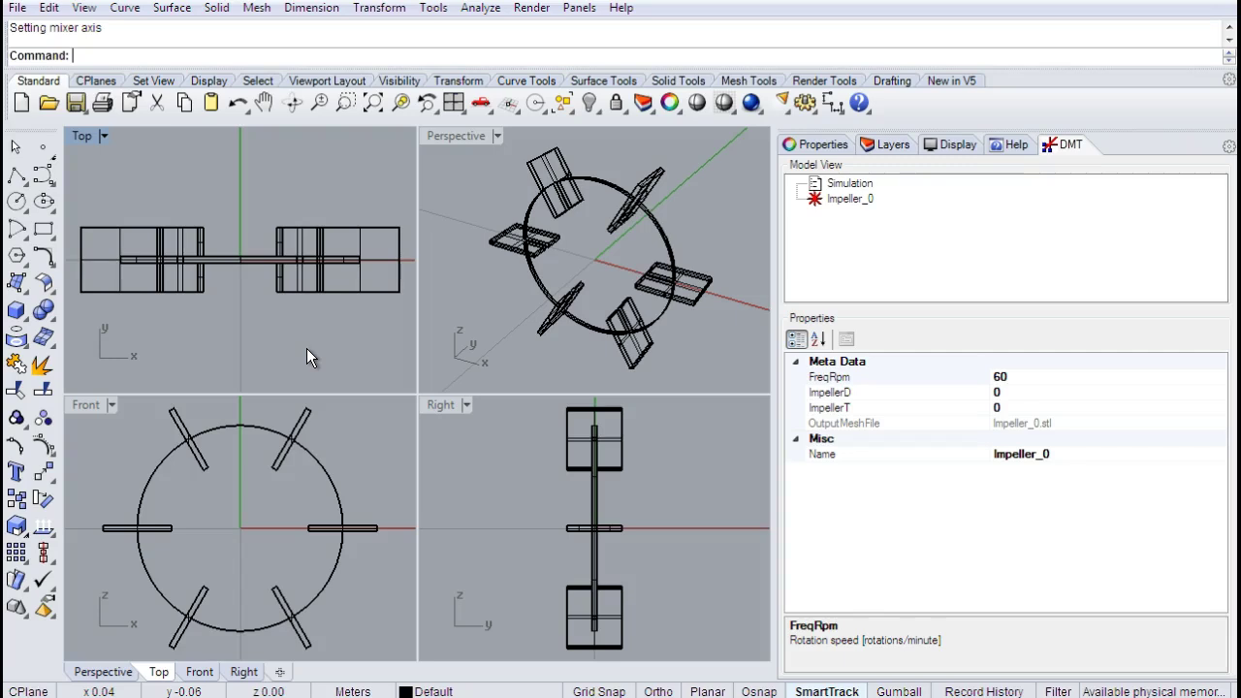
pyautogui.click(357, 350)
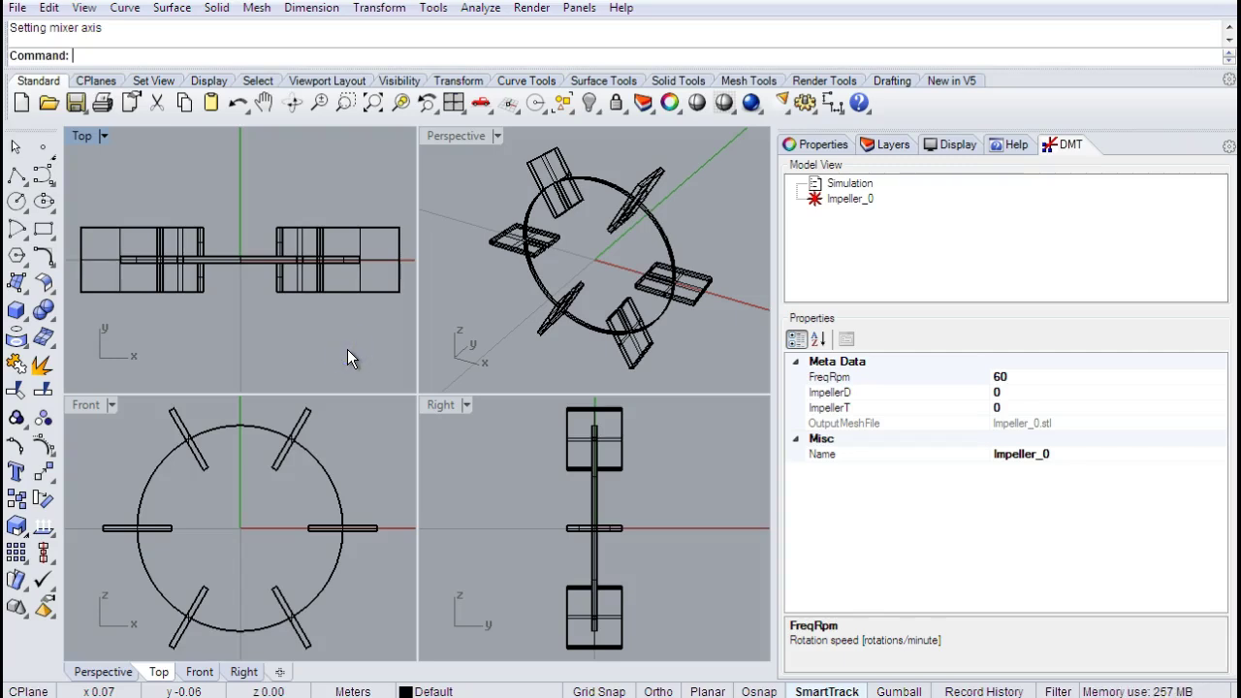
pyautogui.hotkey('ctrl', 'a')
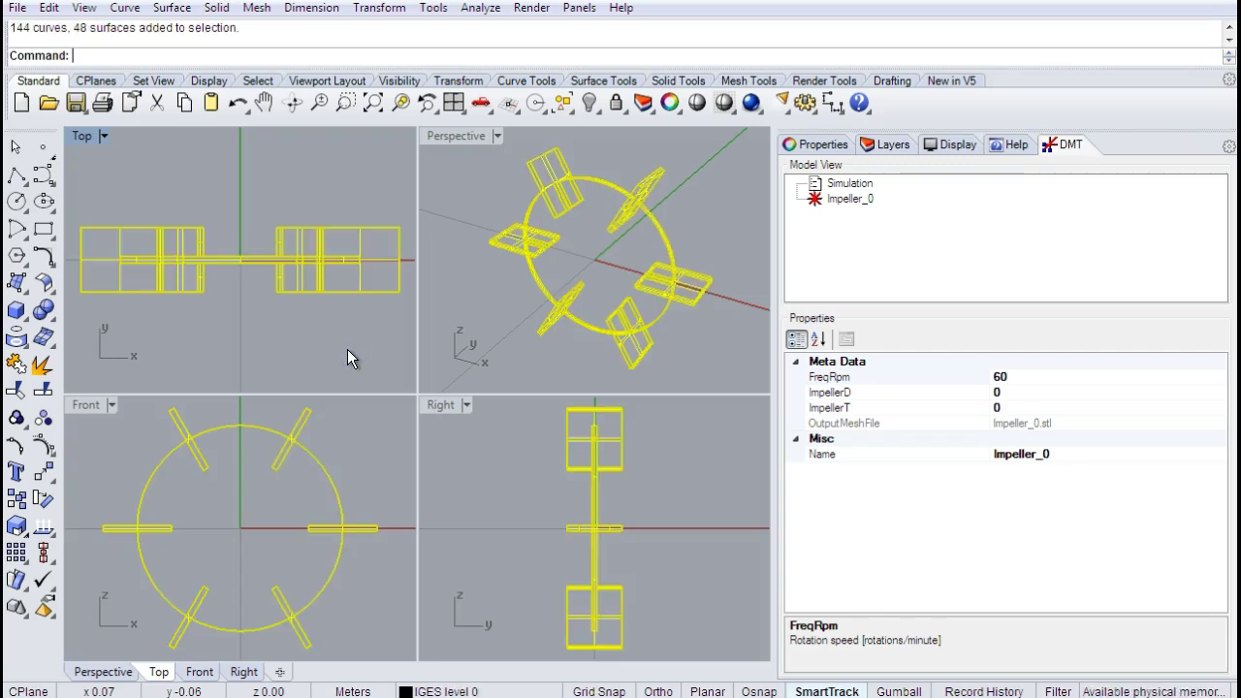
pyautogui.write('Move')
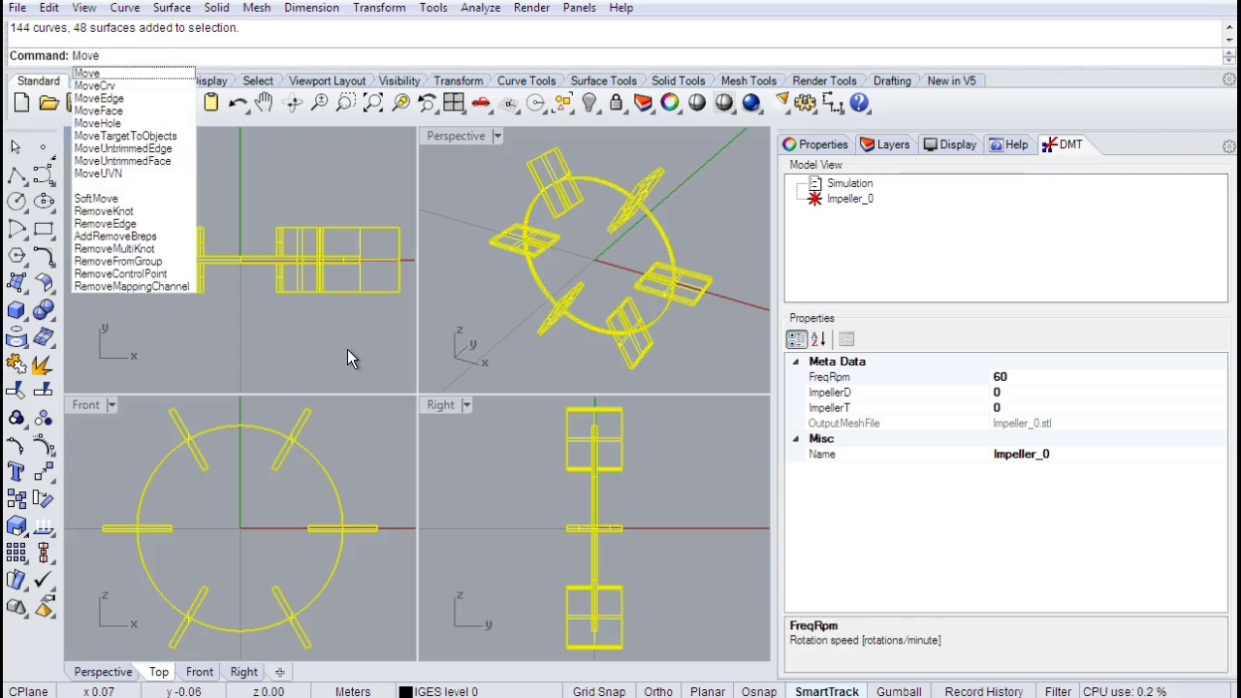
pyautogui.press('Return')
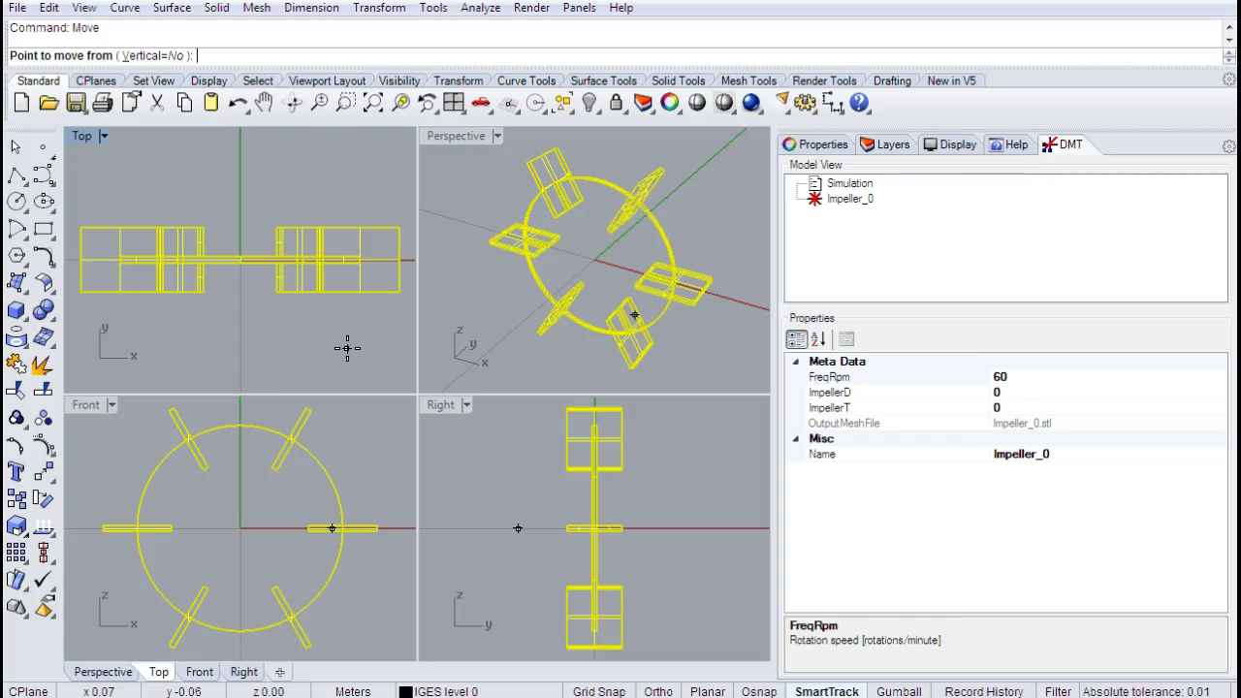
pyautogui.write('w0,0,0')
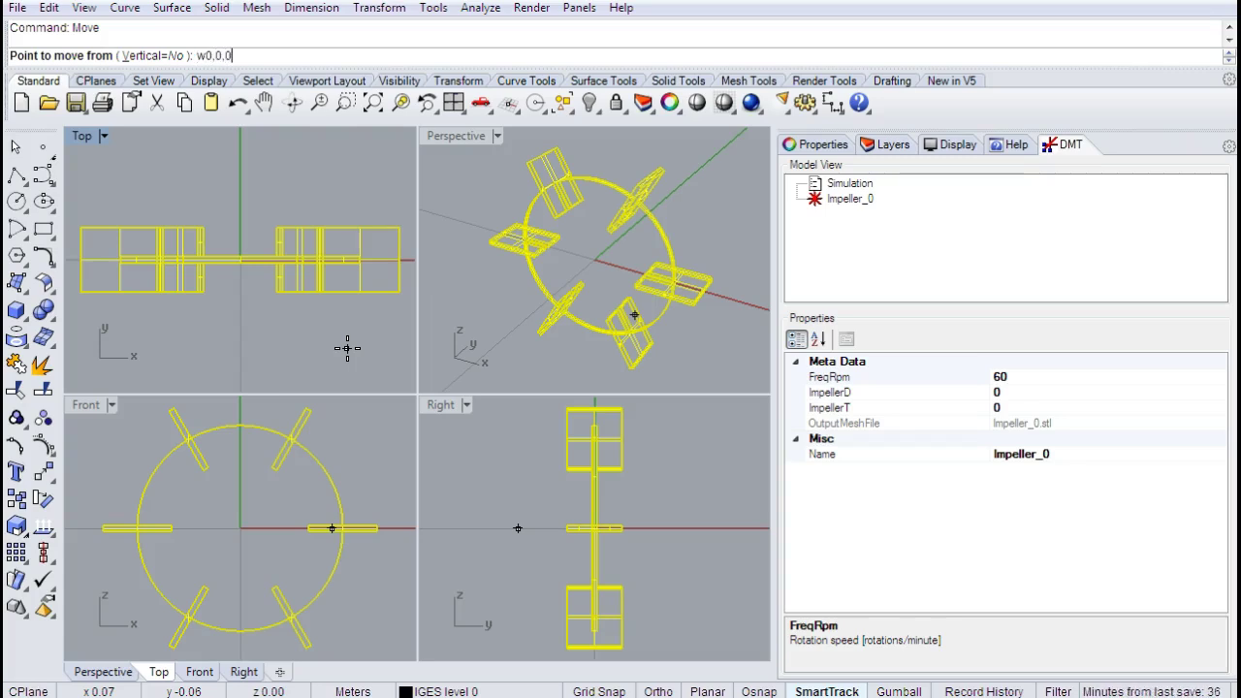
pyautogui.press('Return')
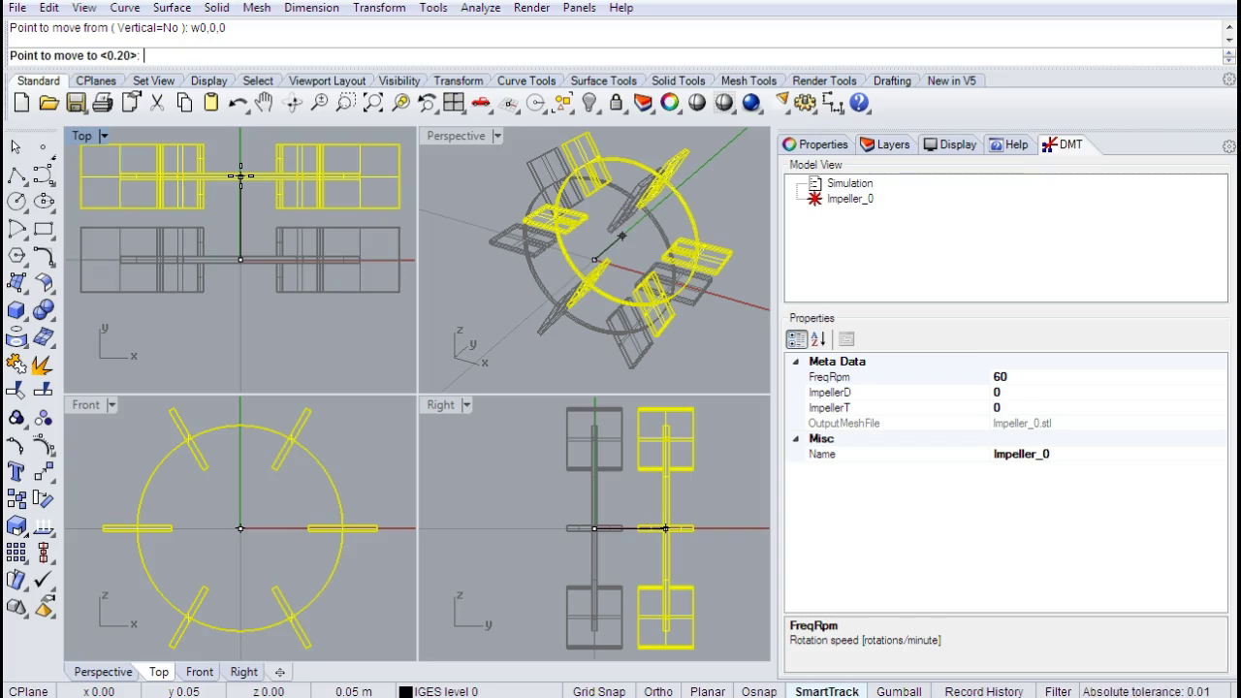
pyautogui.write('w')
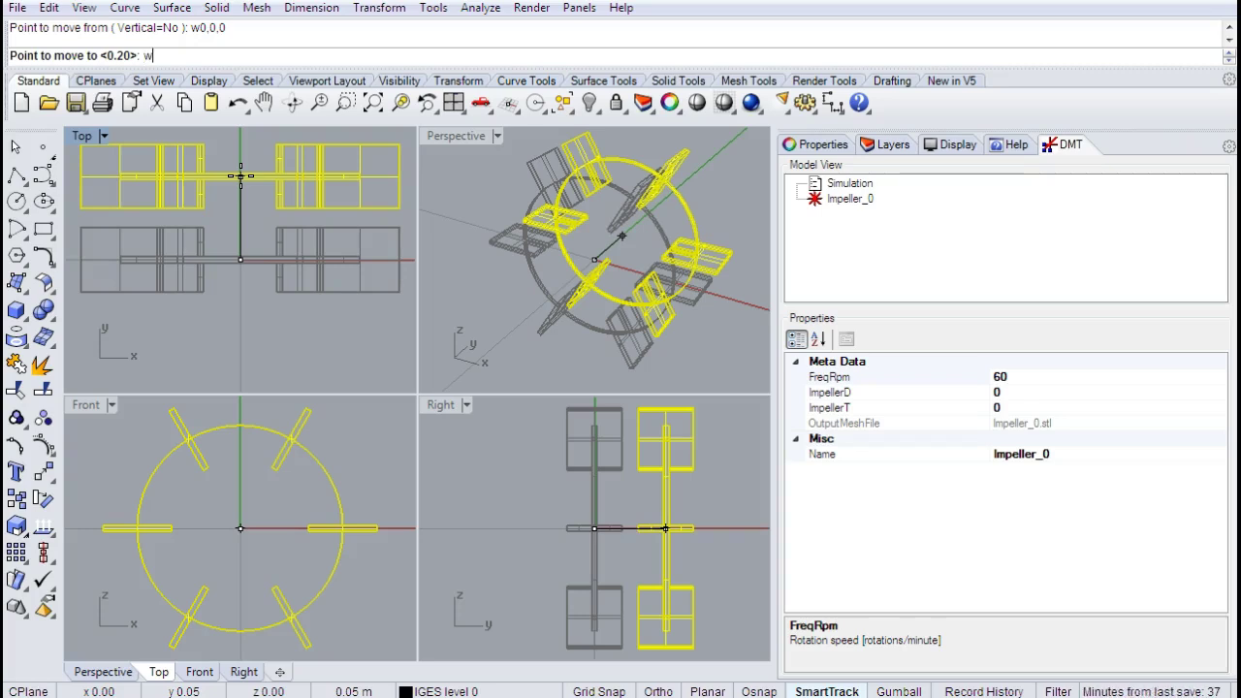
pyautogui.write('0,0,4')
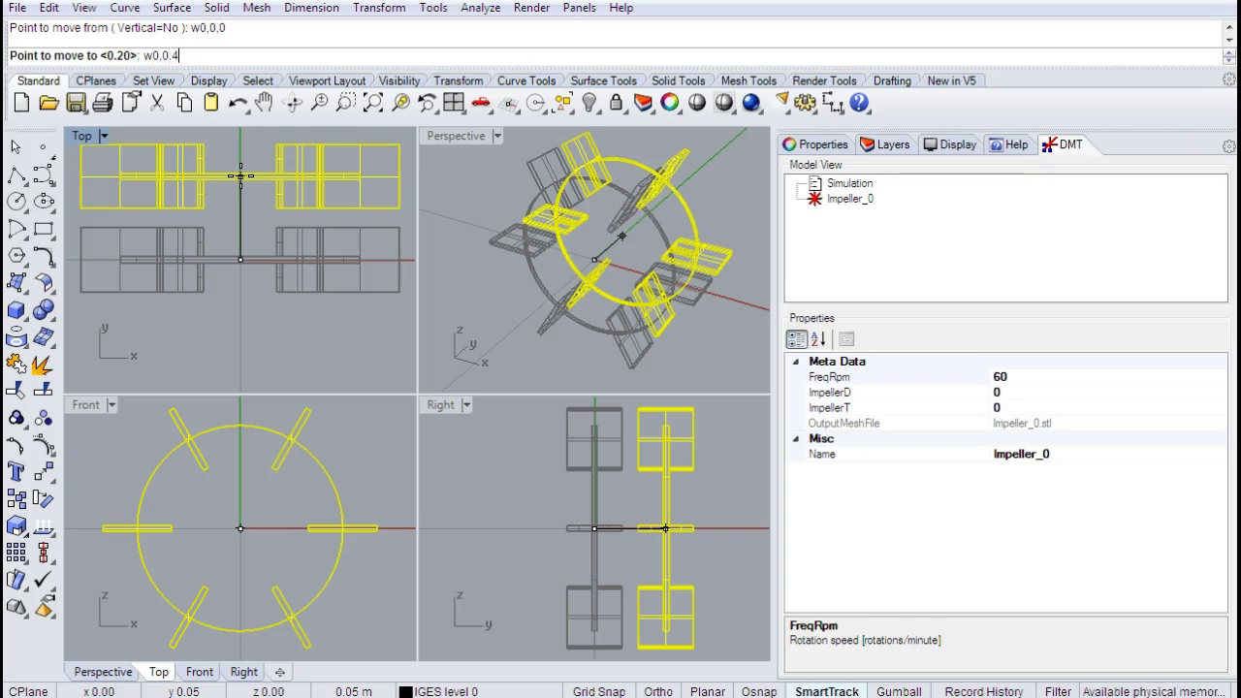
pyautogui.write(',0')
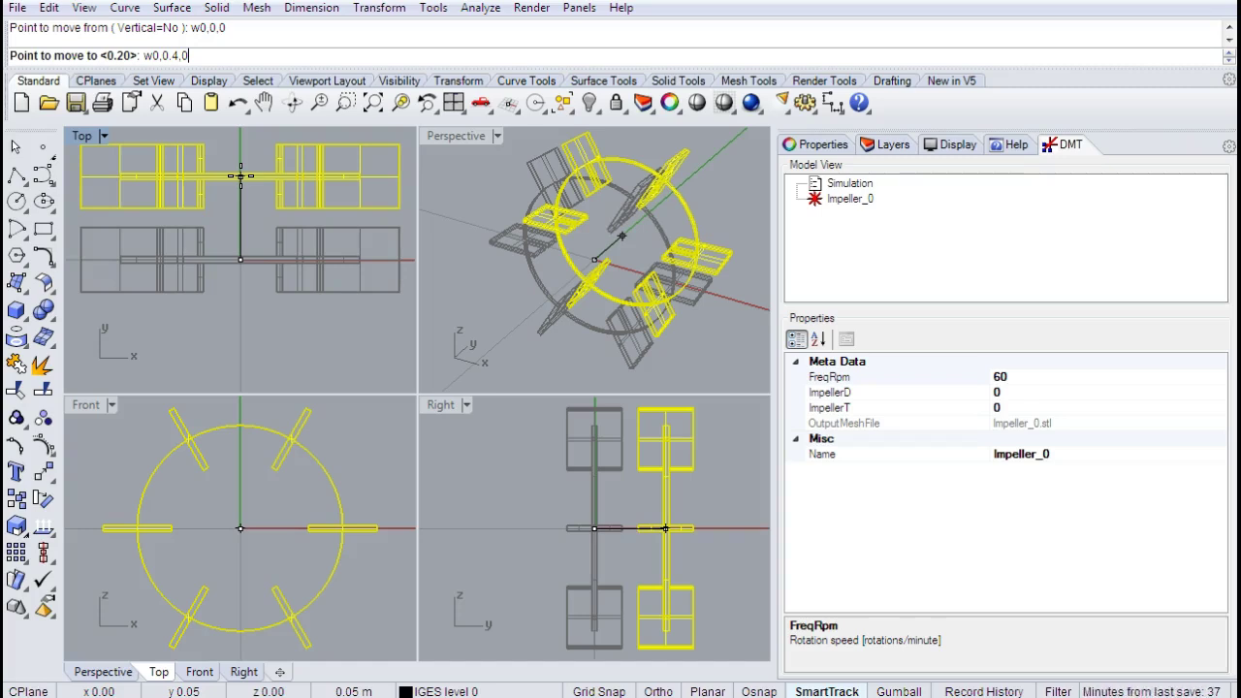
pyautogui.press('Return')
# Deselect the moved impeller and zoom extents in all views.
pyautogui.click(336, 199)
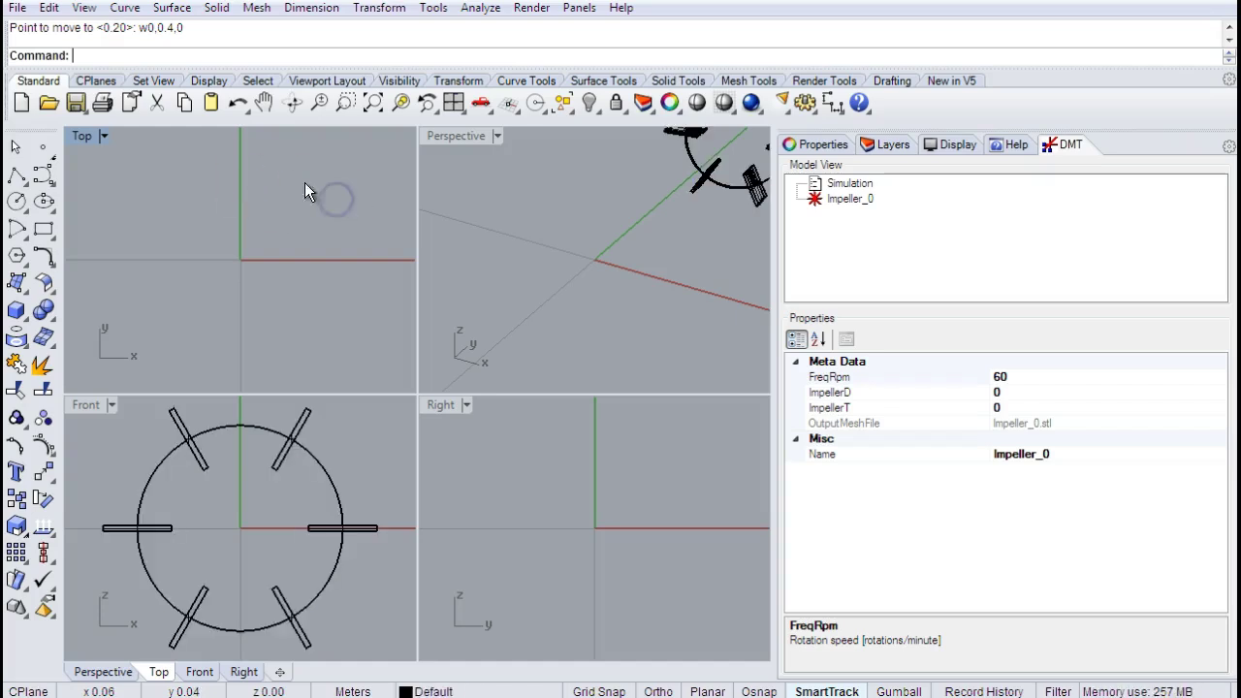
pyautogui.rightClick(372, 102)
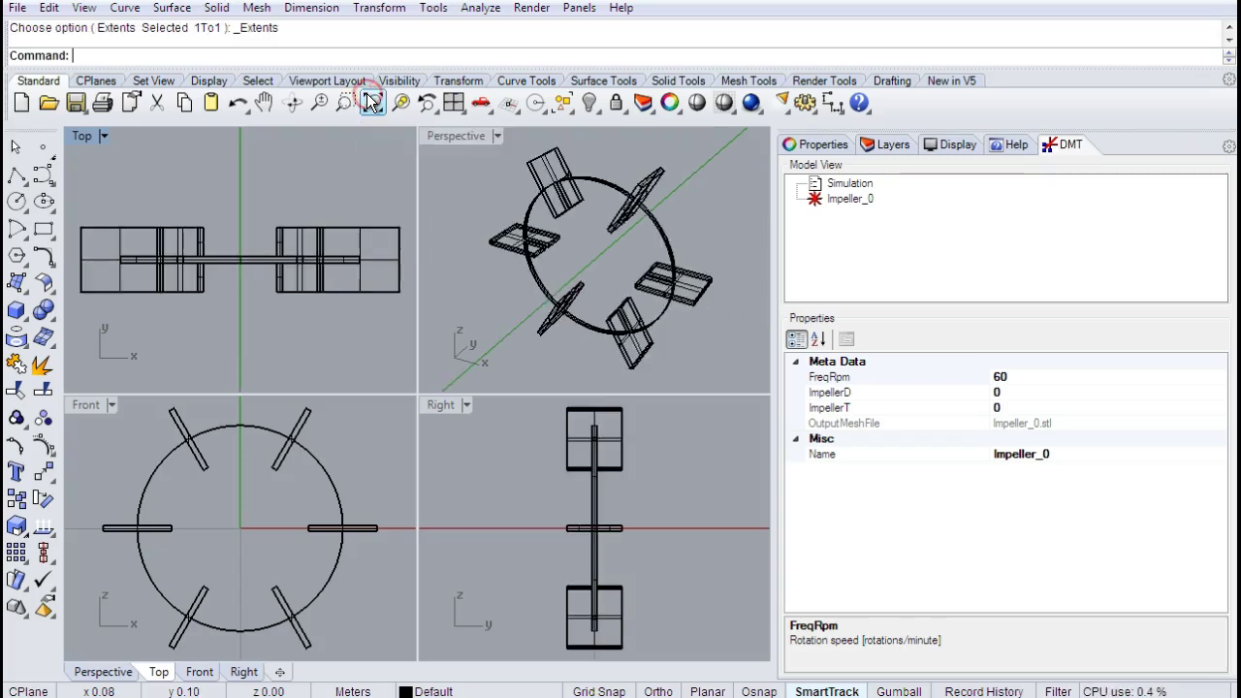
pyautogui.click(351, 212)
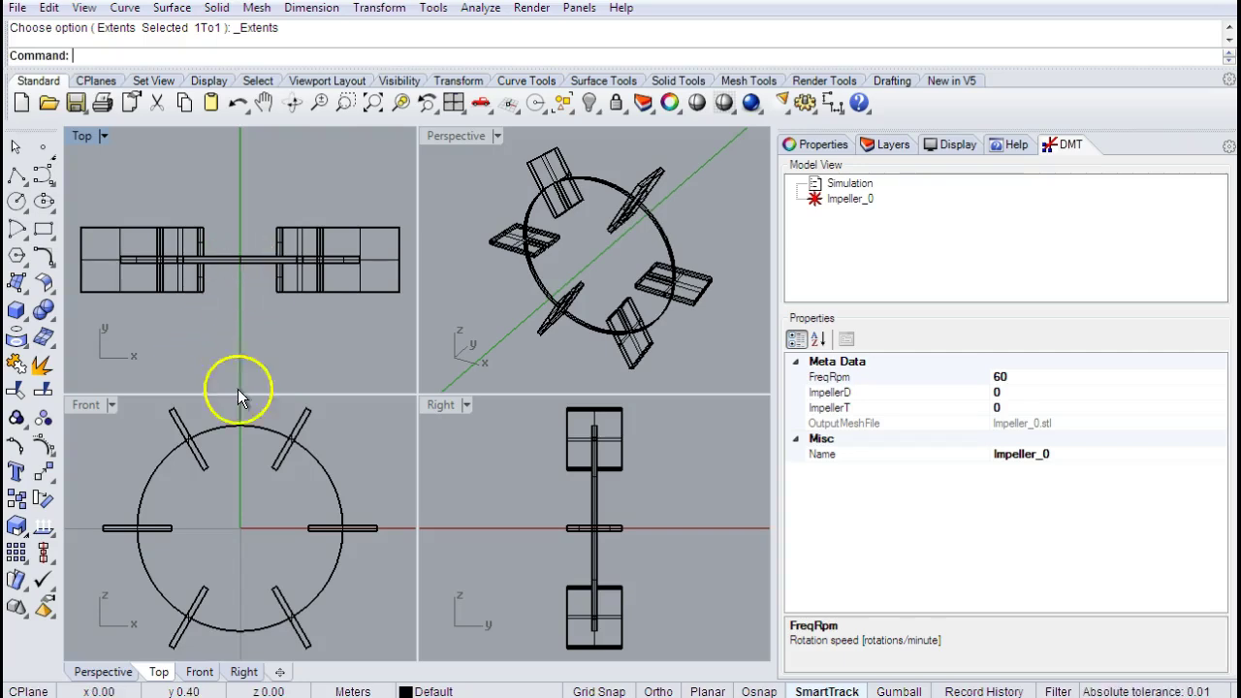
# Choose Create Canonical Tank from the DMT Model View context menu.
pyautogui.click(855, 275)
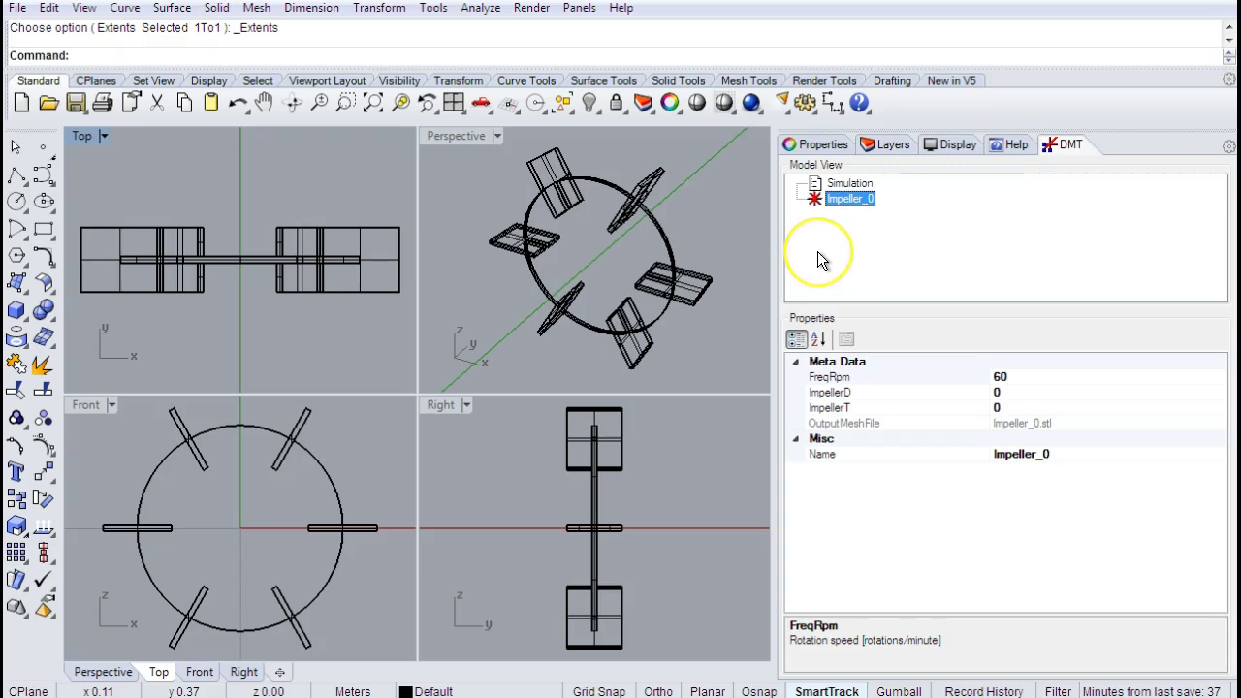
pyautogui.click(818, 251)
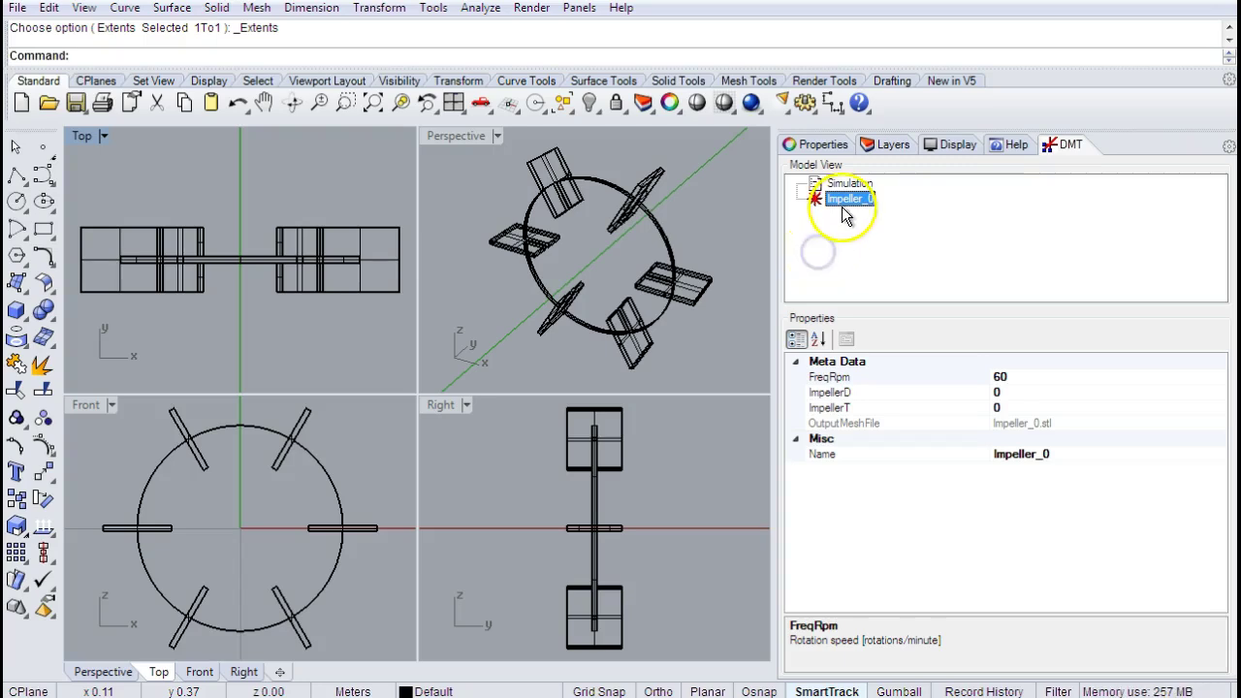
pyautogui.rightClick(838, 227)
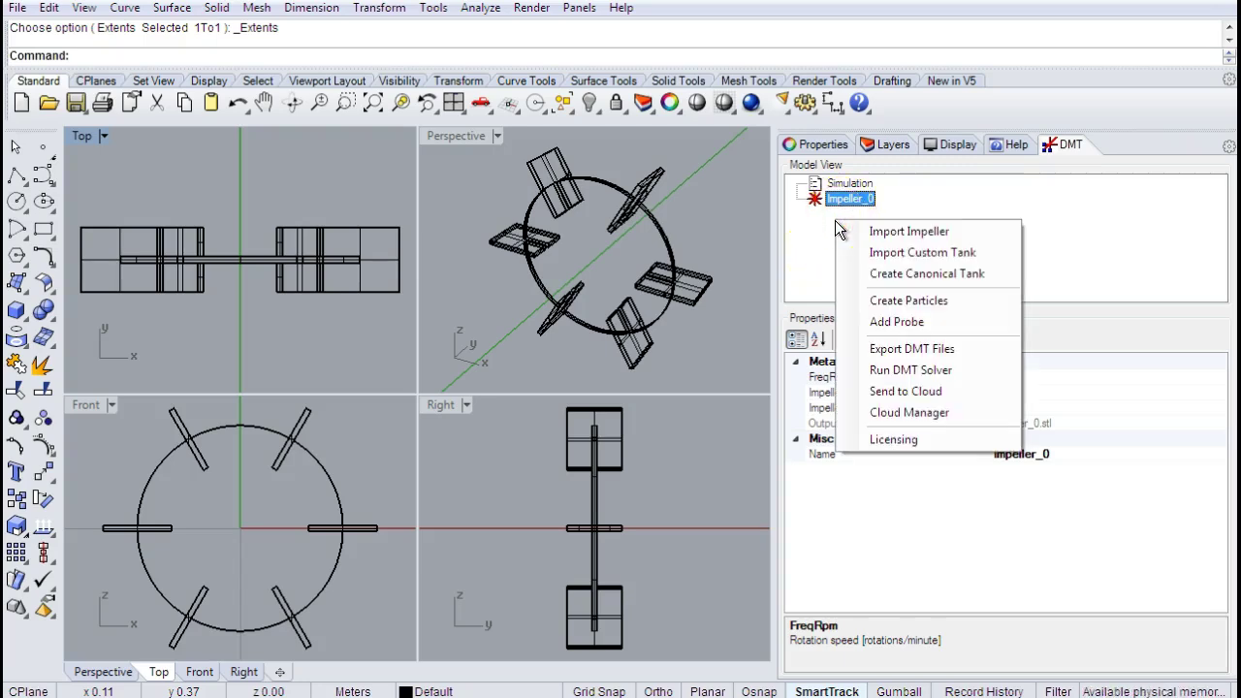
pyautogui.click(853, 240)
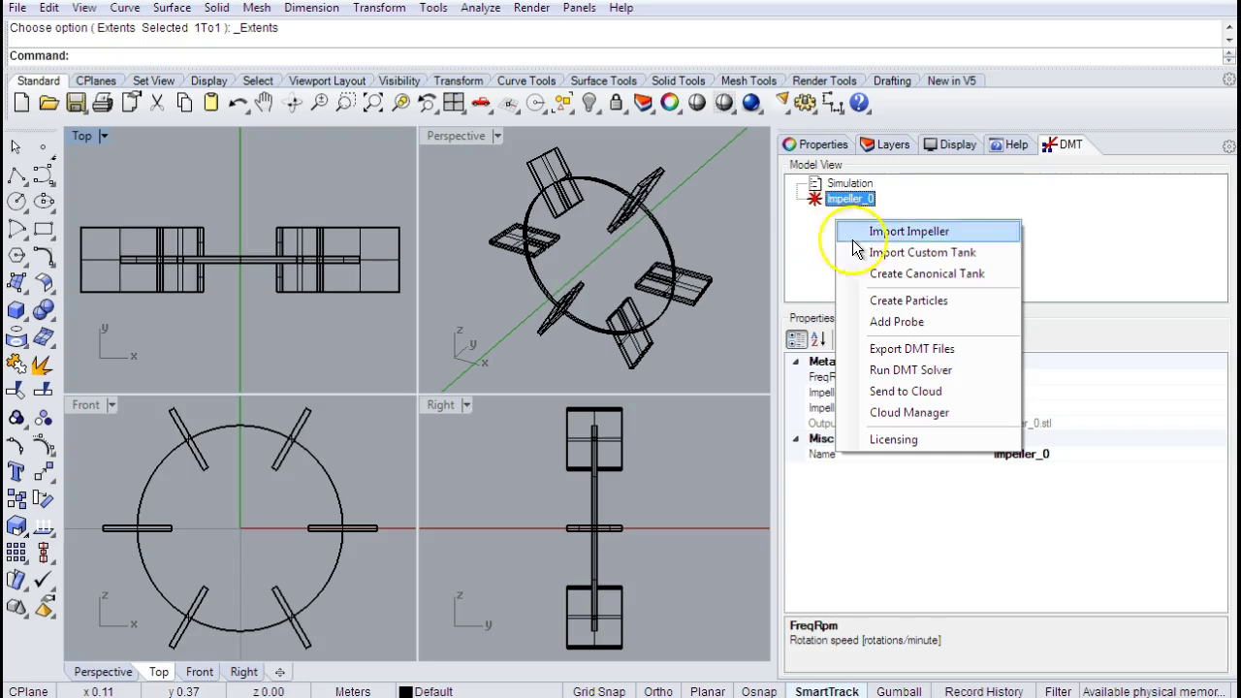
pyautogui.click(911, 283)
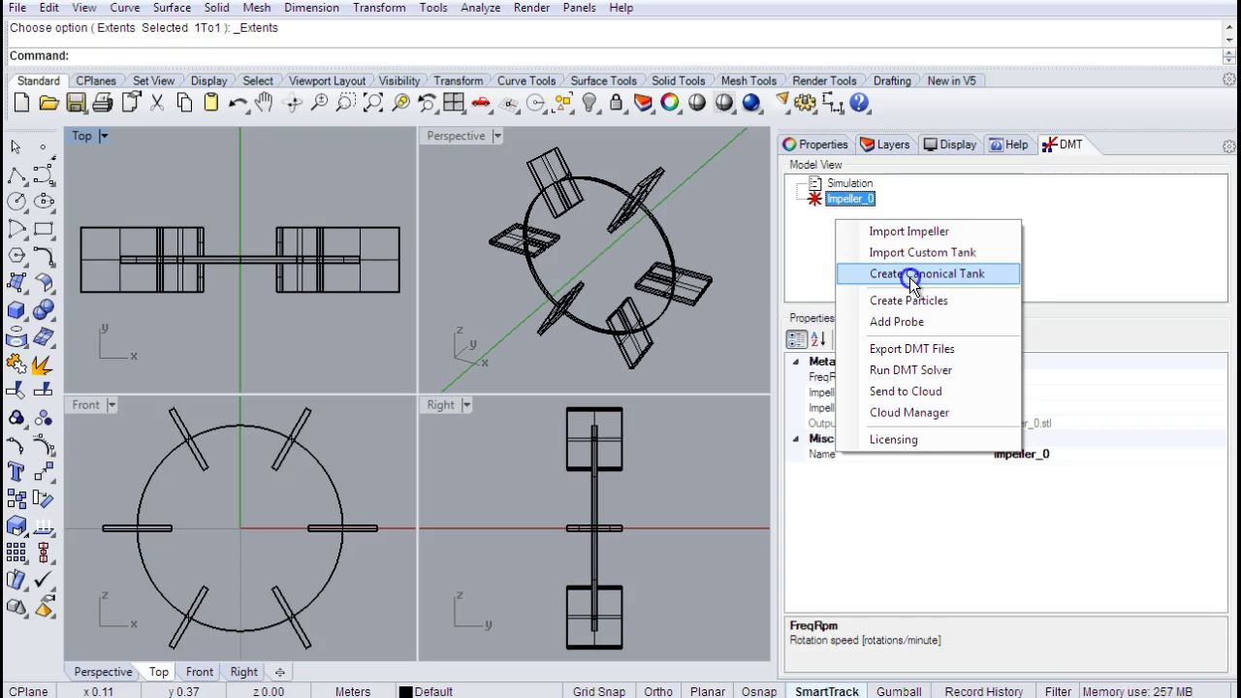
pyautogui.click(910, 275)
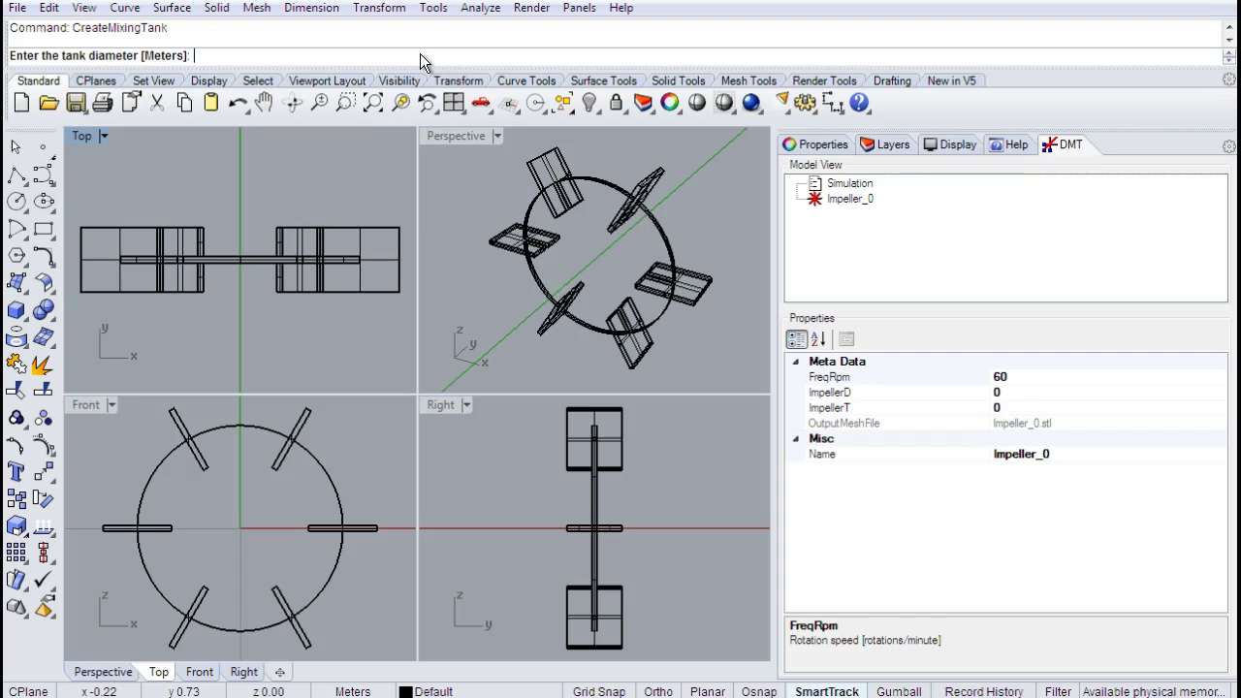
# Enter tank diameter 0.4, height 0.8, floor angle 0 and baffle width 0.01.
pyautogui.write('0.4')
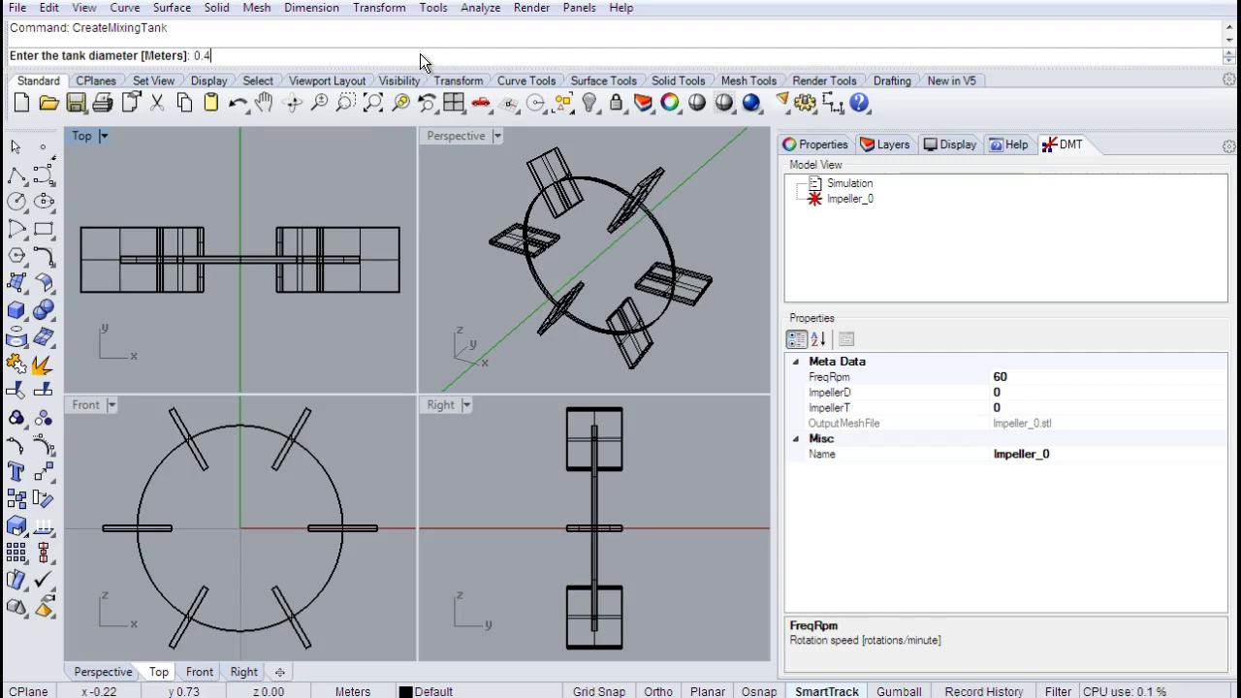
pyautogui.press('Return')
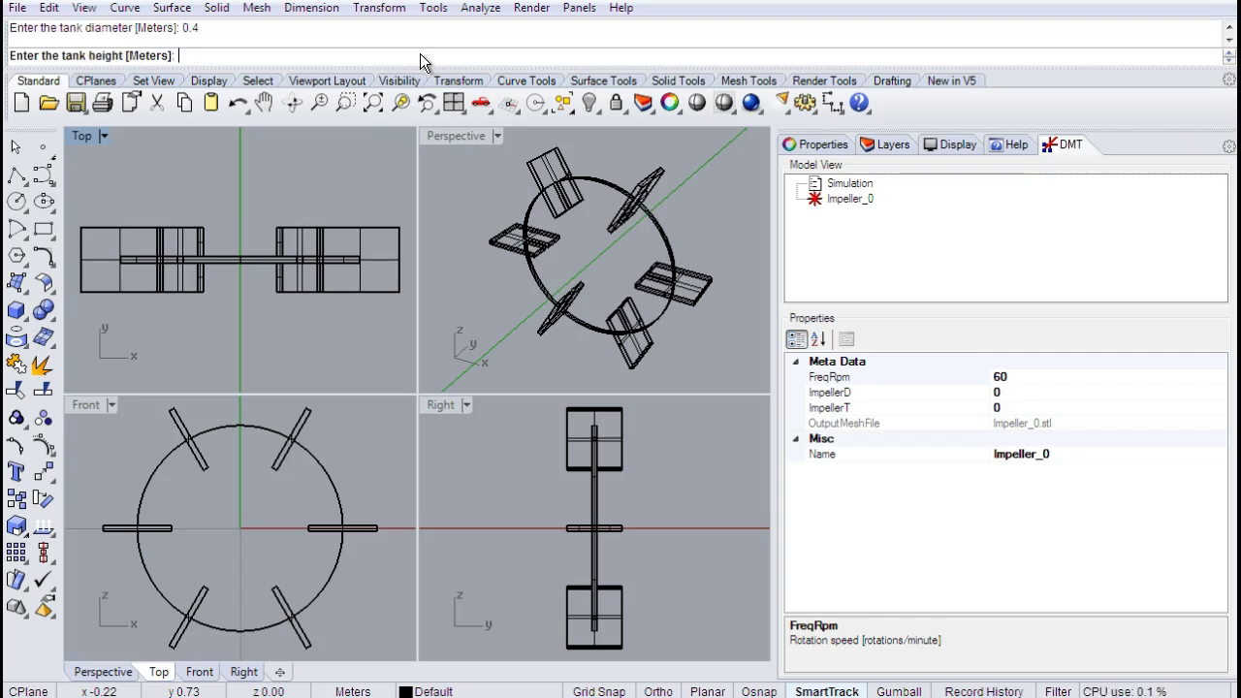
pyautogui.write('0.8')
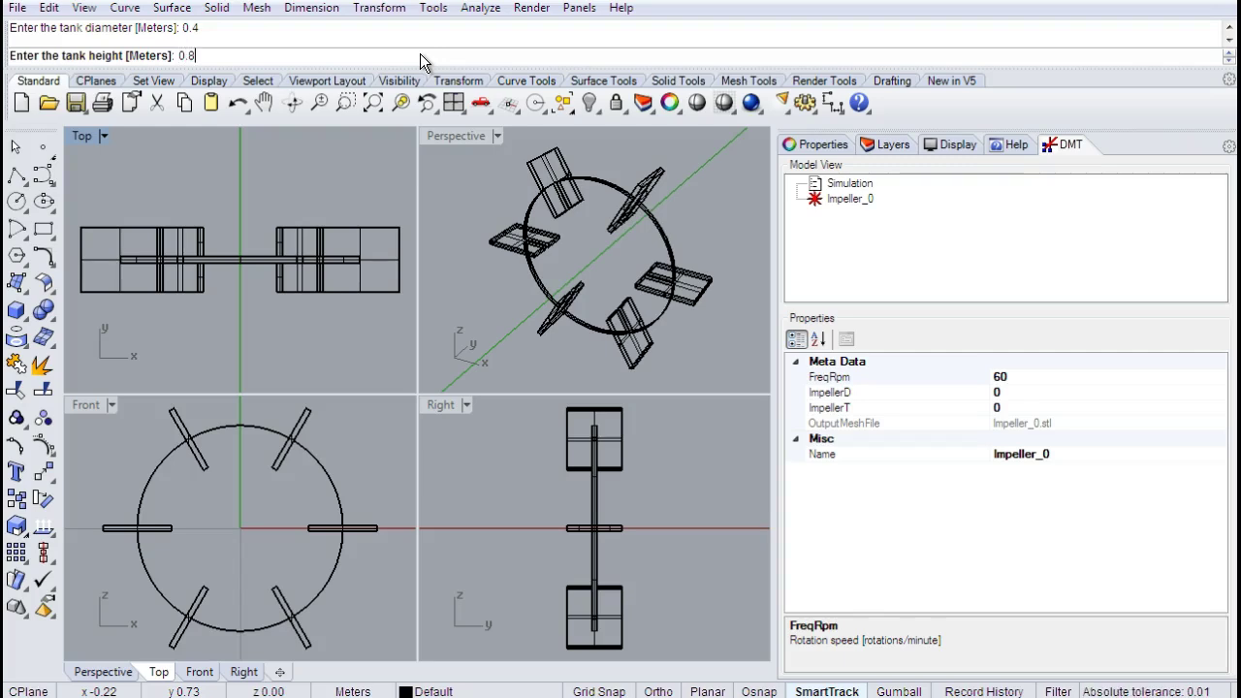
pyautogui.press('Return')
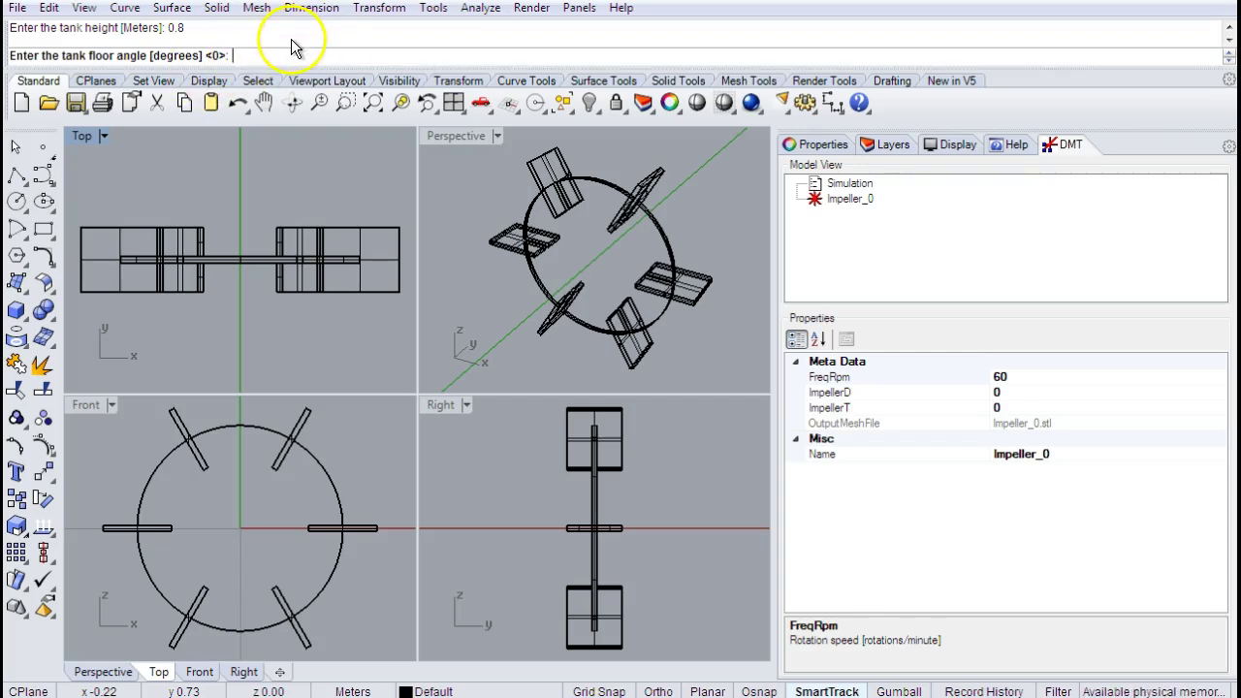
pyautogui.write('0')
pyautogui.press('Return')
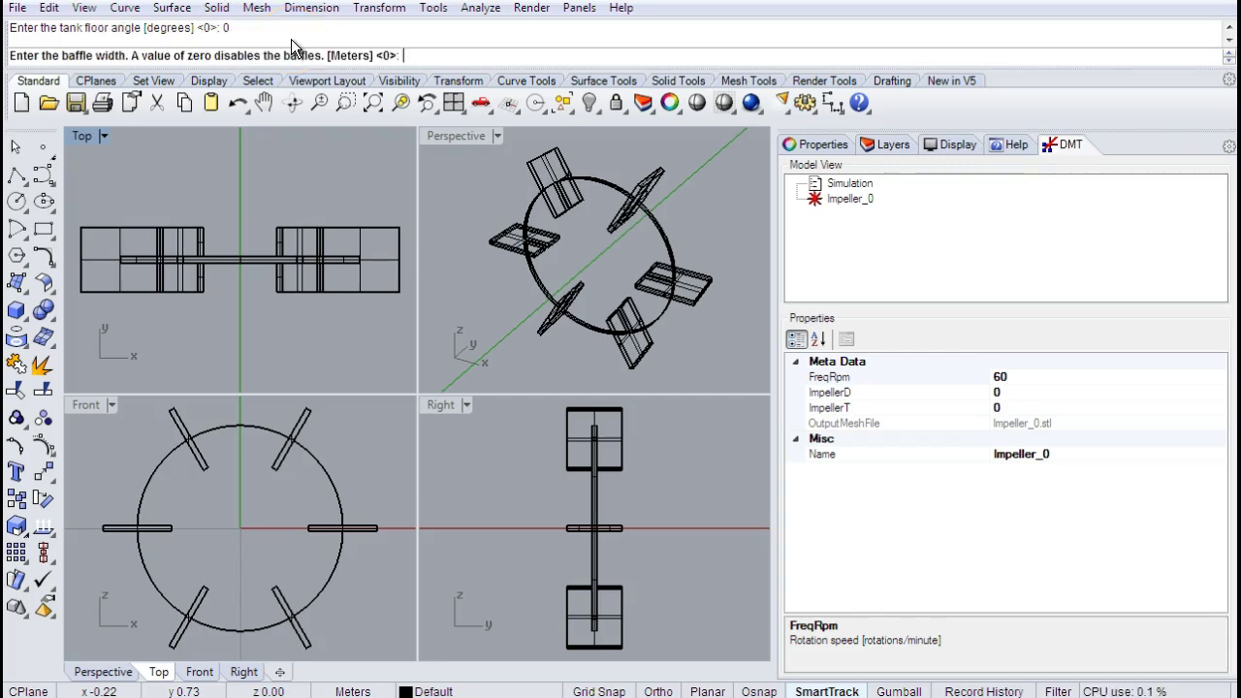
pyautogui.write('0.01')
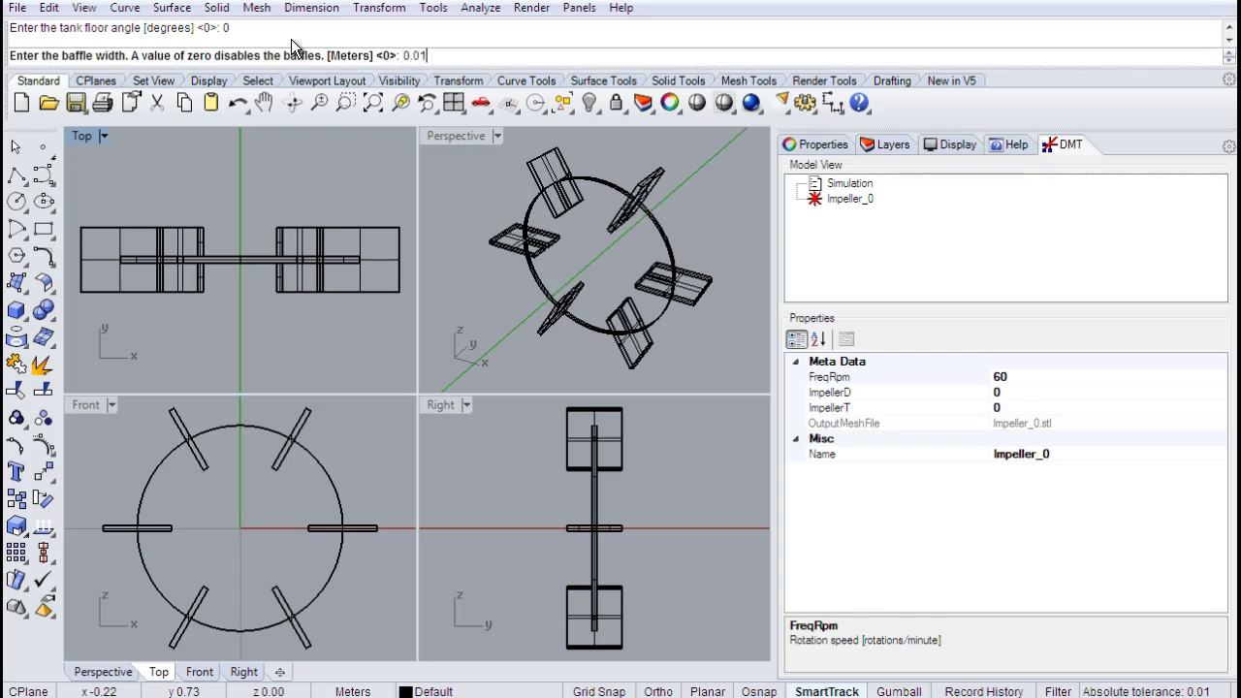
pyautogui.press('Return')
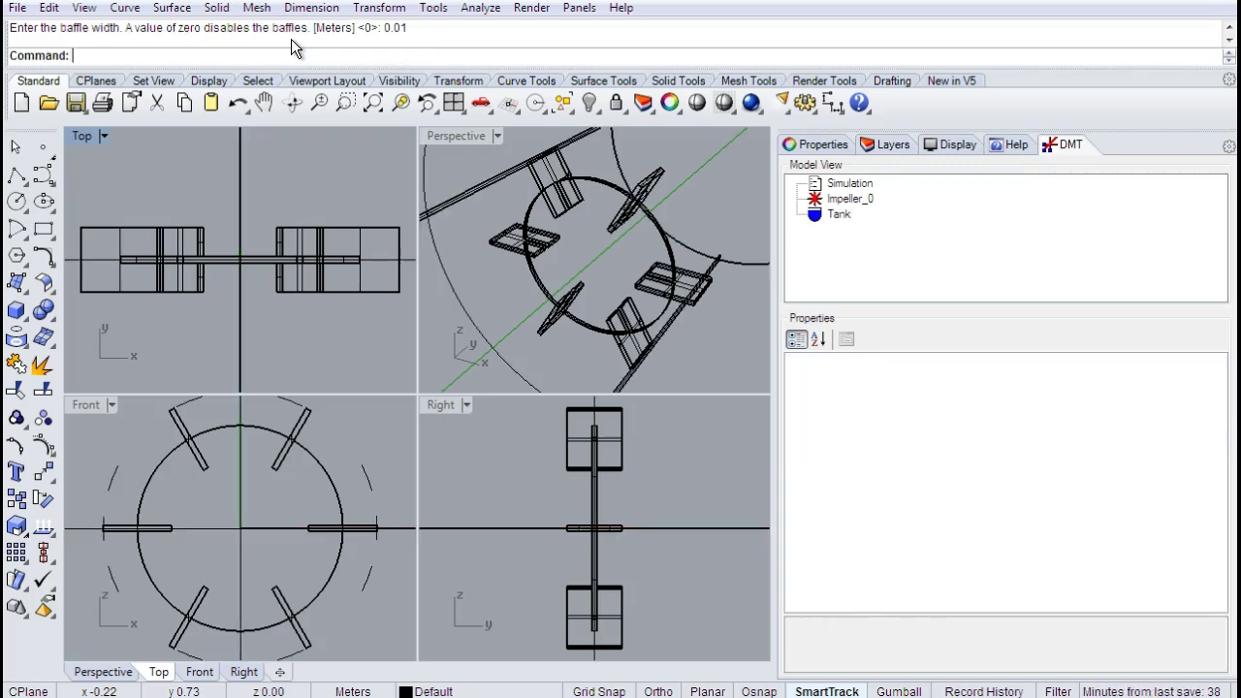
# Fit the new tank in every view and inspect the Tank's geometry properties.
pyautogui.click(378, 104)
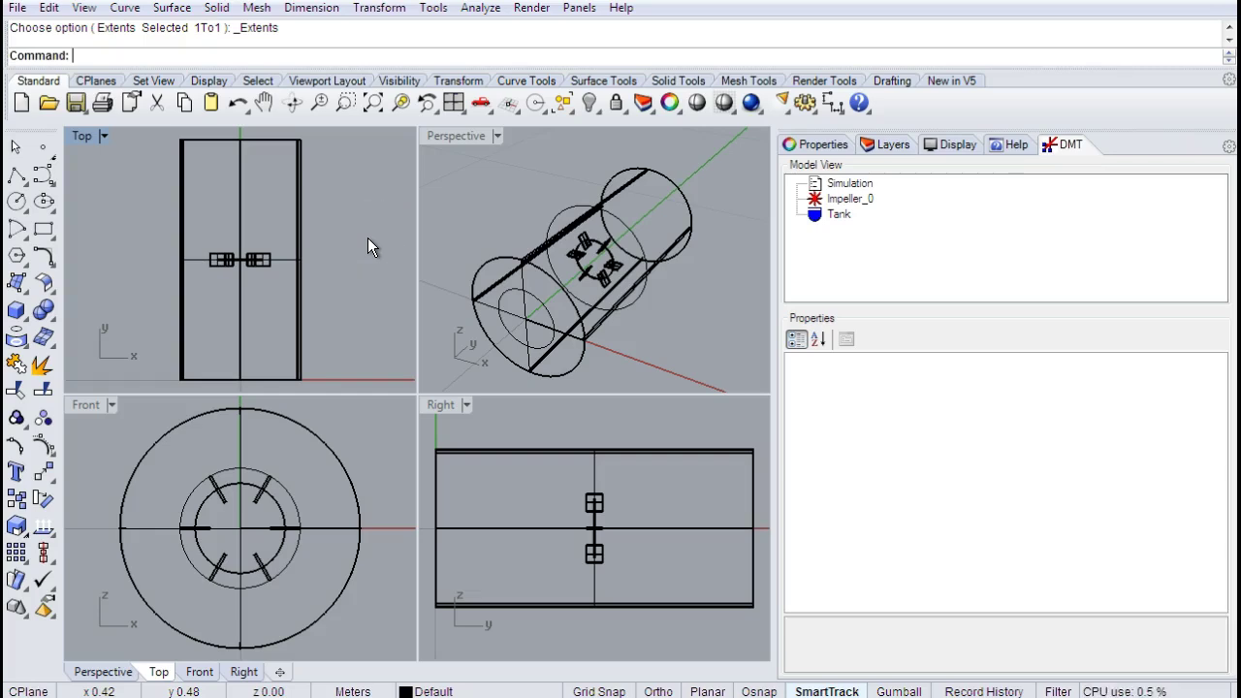
pyautogui.click(836, 214)
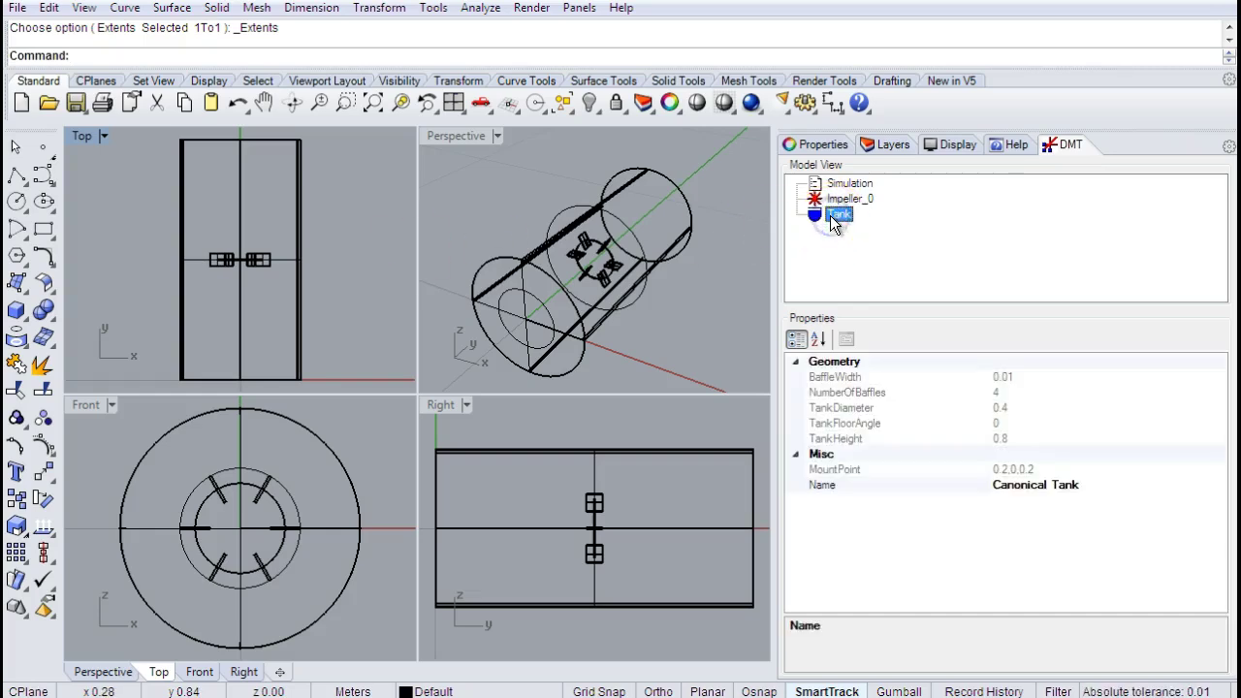
pyautogui.click(838, 276)
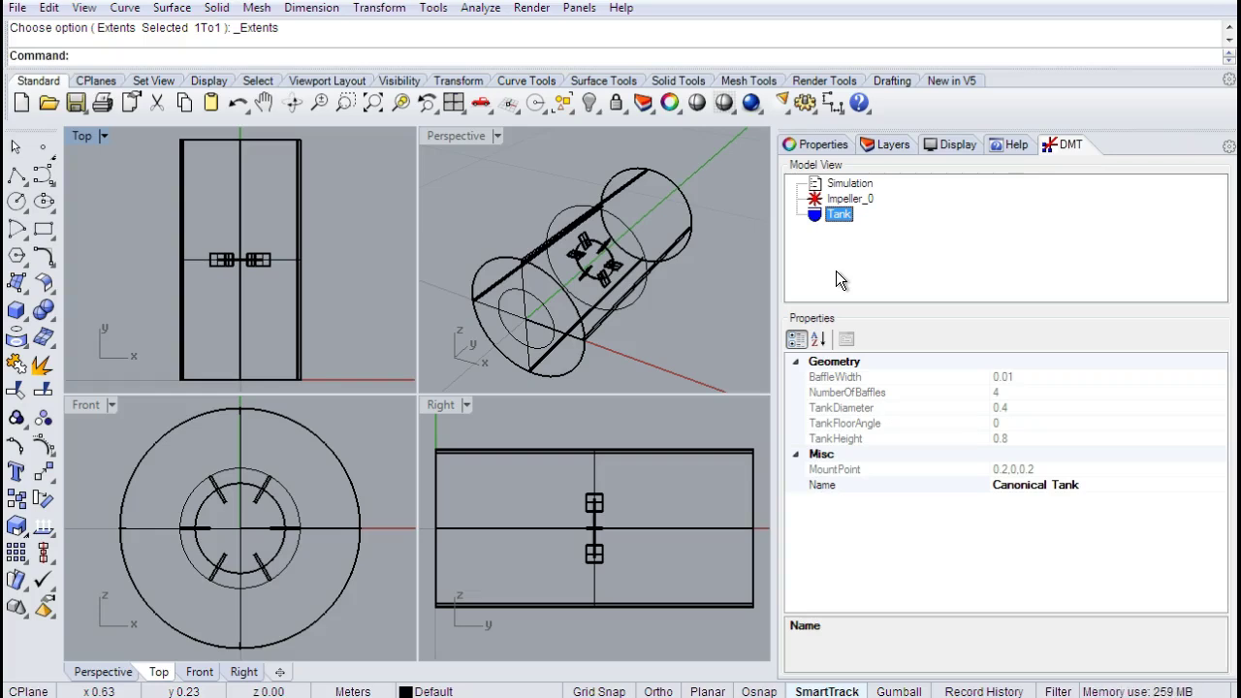
# Review the Impeller_0 and Tank properties, then bring up the Simulation's DMT actions.
pyautogui.click(844, 202)
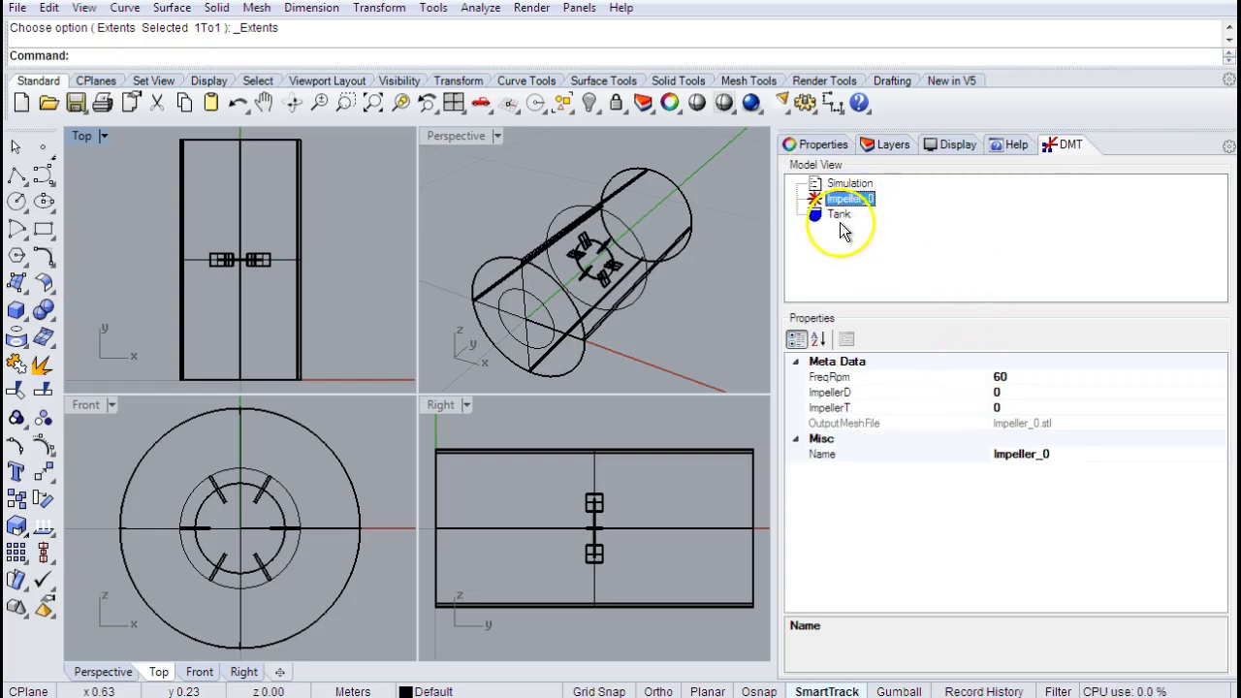
pyautogui.click(840, 221)
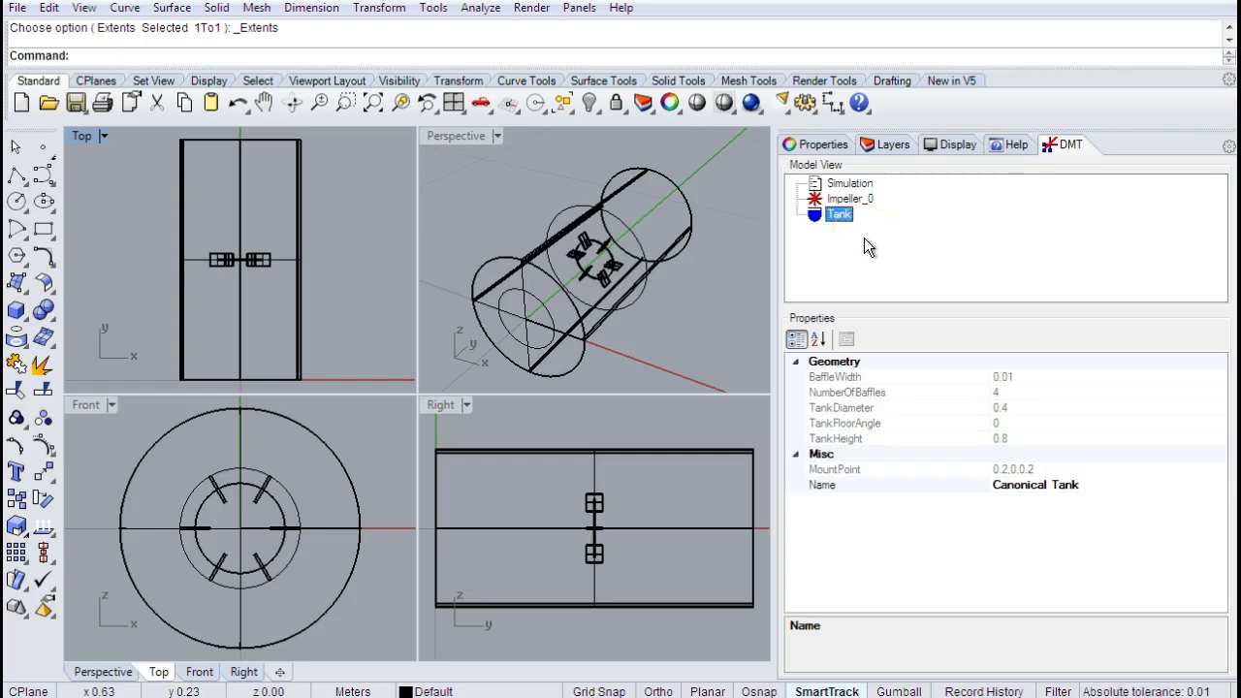
pyautogui.click(847, 186)
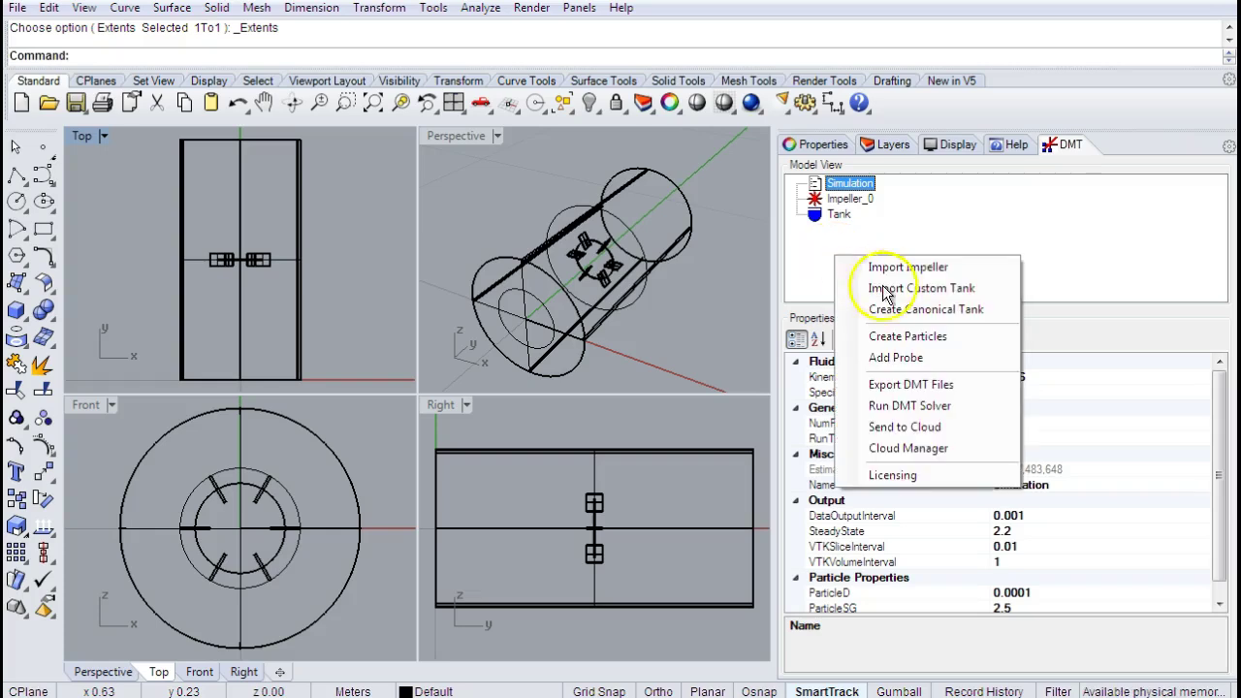
# Close the DMT action list without choosing Run DMT Solver, keeping the Simulation settings shown.
pyautogui.click(938, 432)
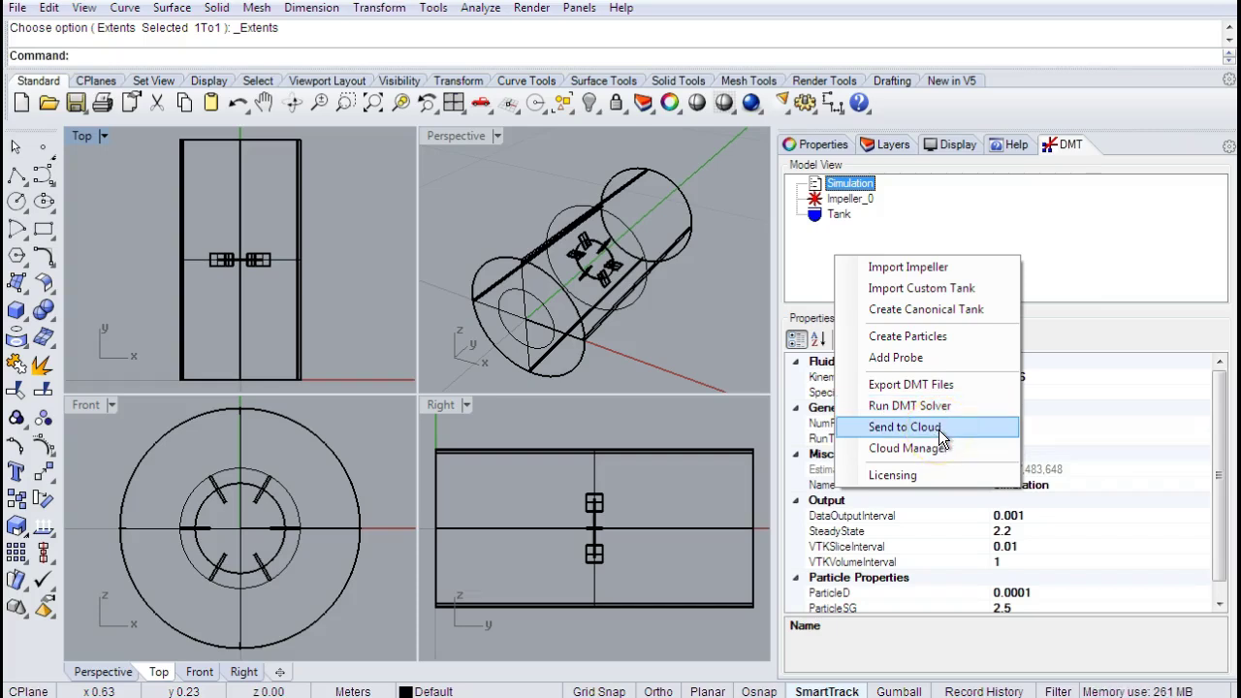
pyautogui.click(1111, 251)
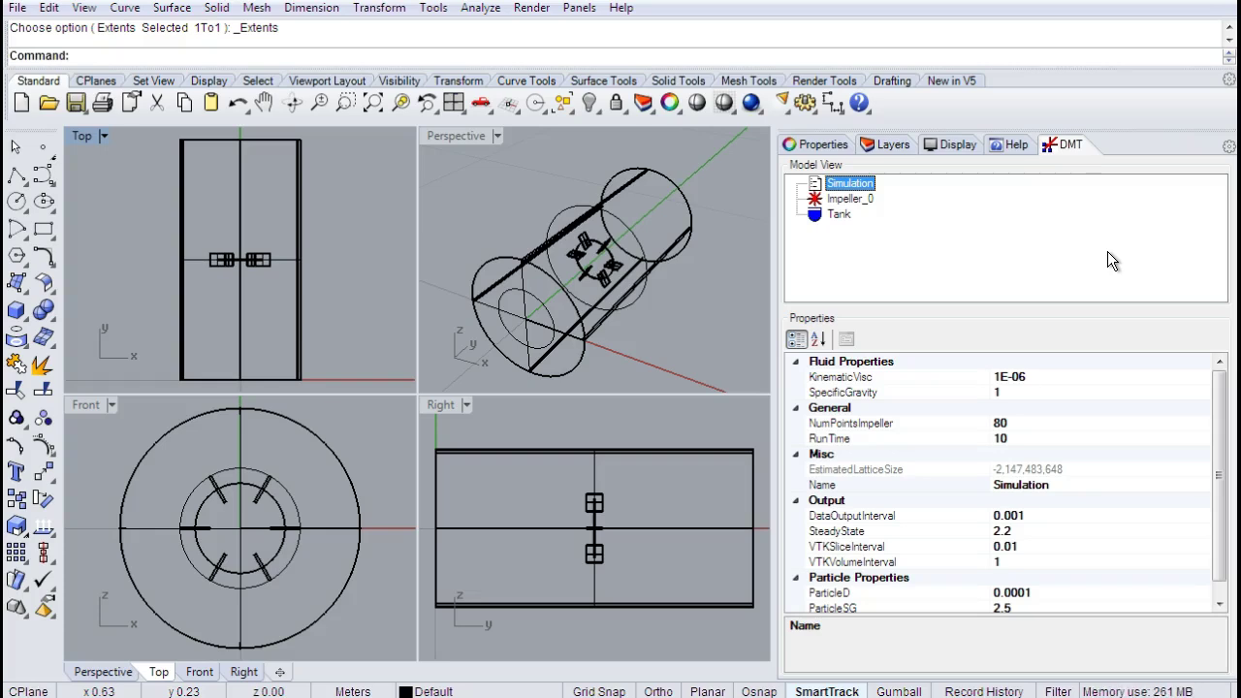
pyautogui.click(907, 242)
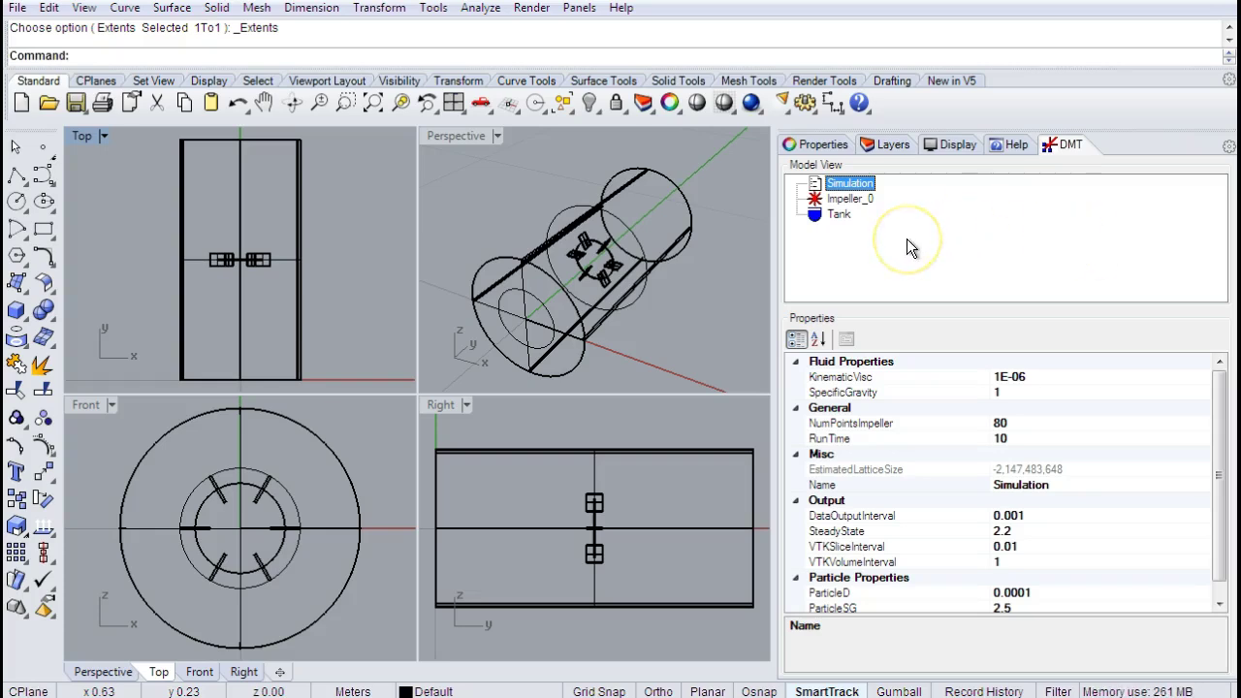